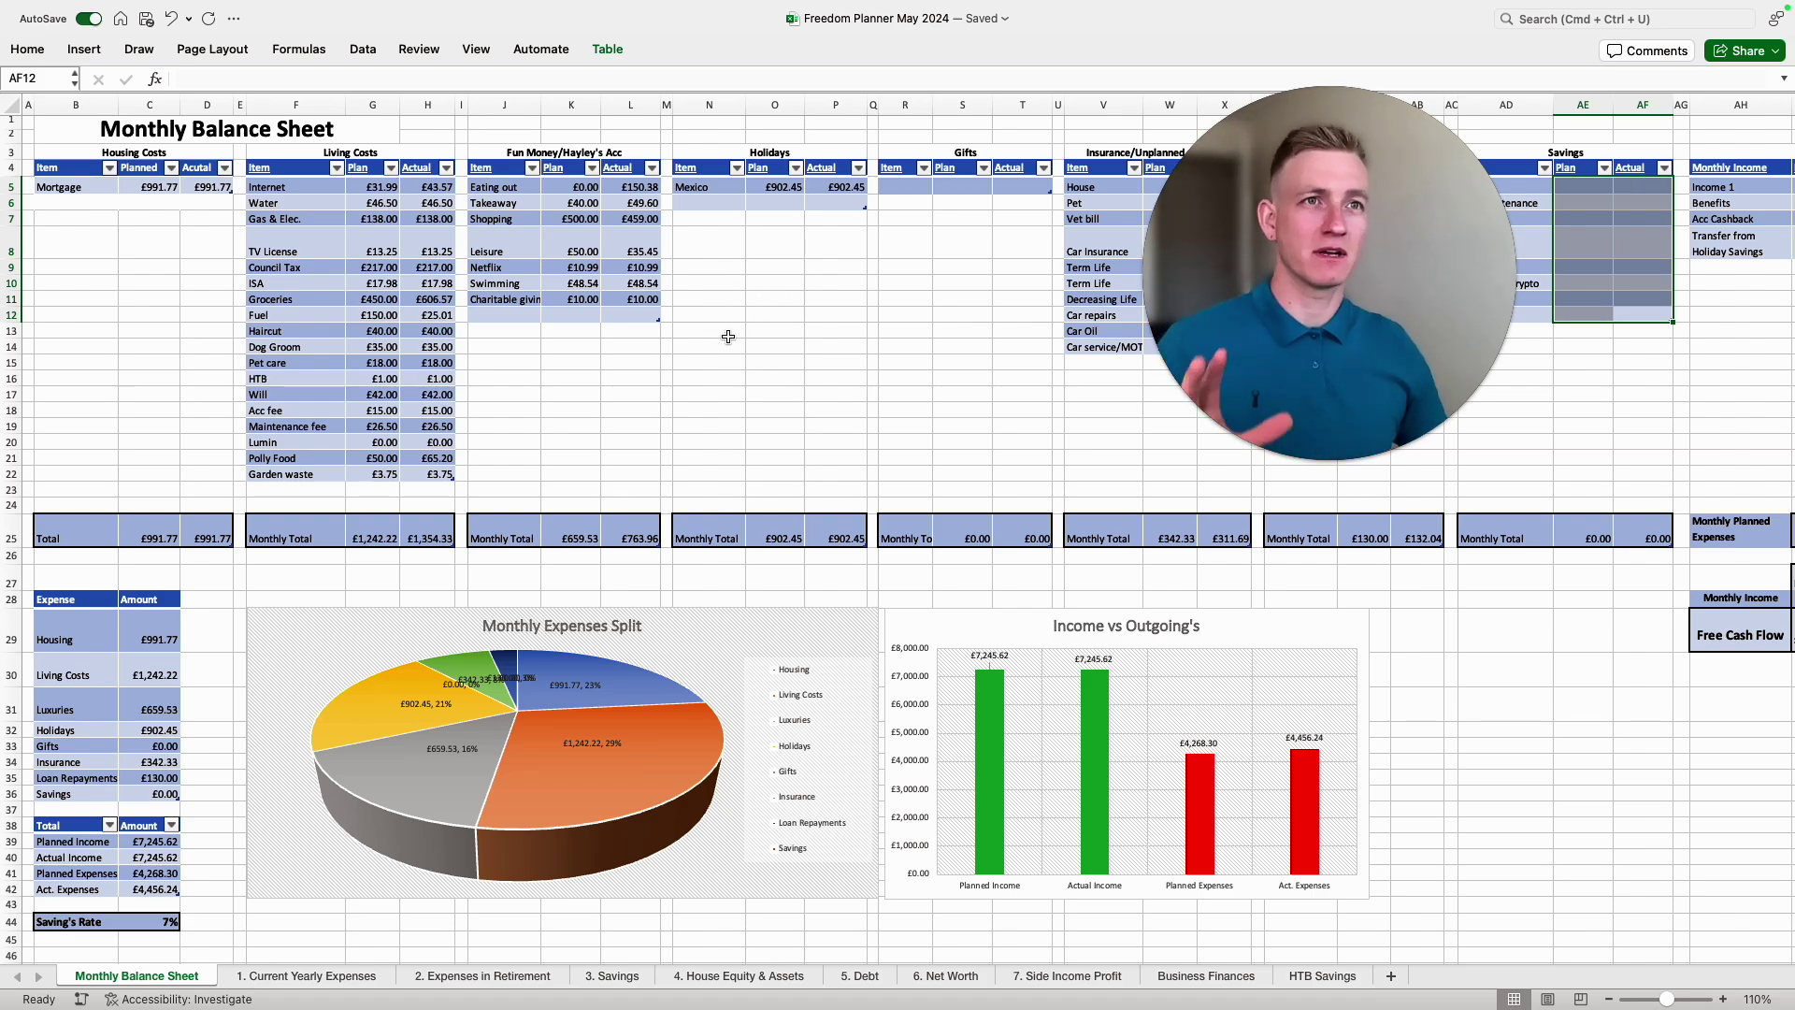
# Step: Check the planned mortgage amount on the Monthly Balance Sheet
pyautogui.click(157, 190)
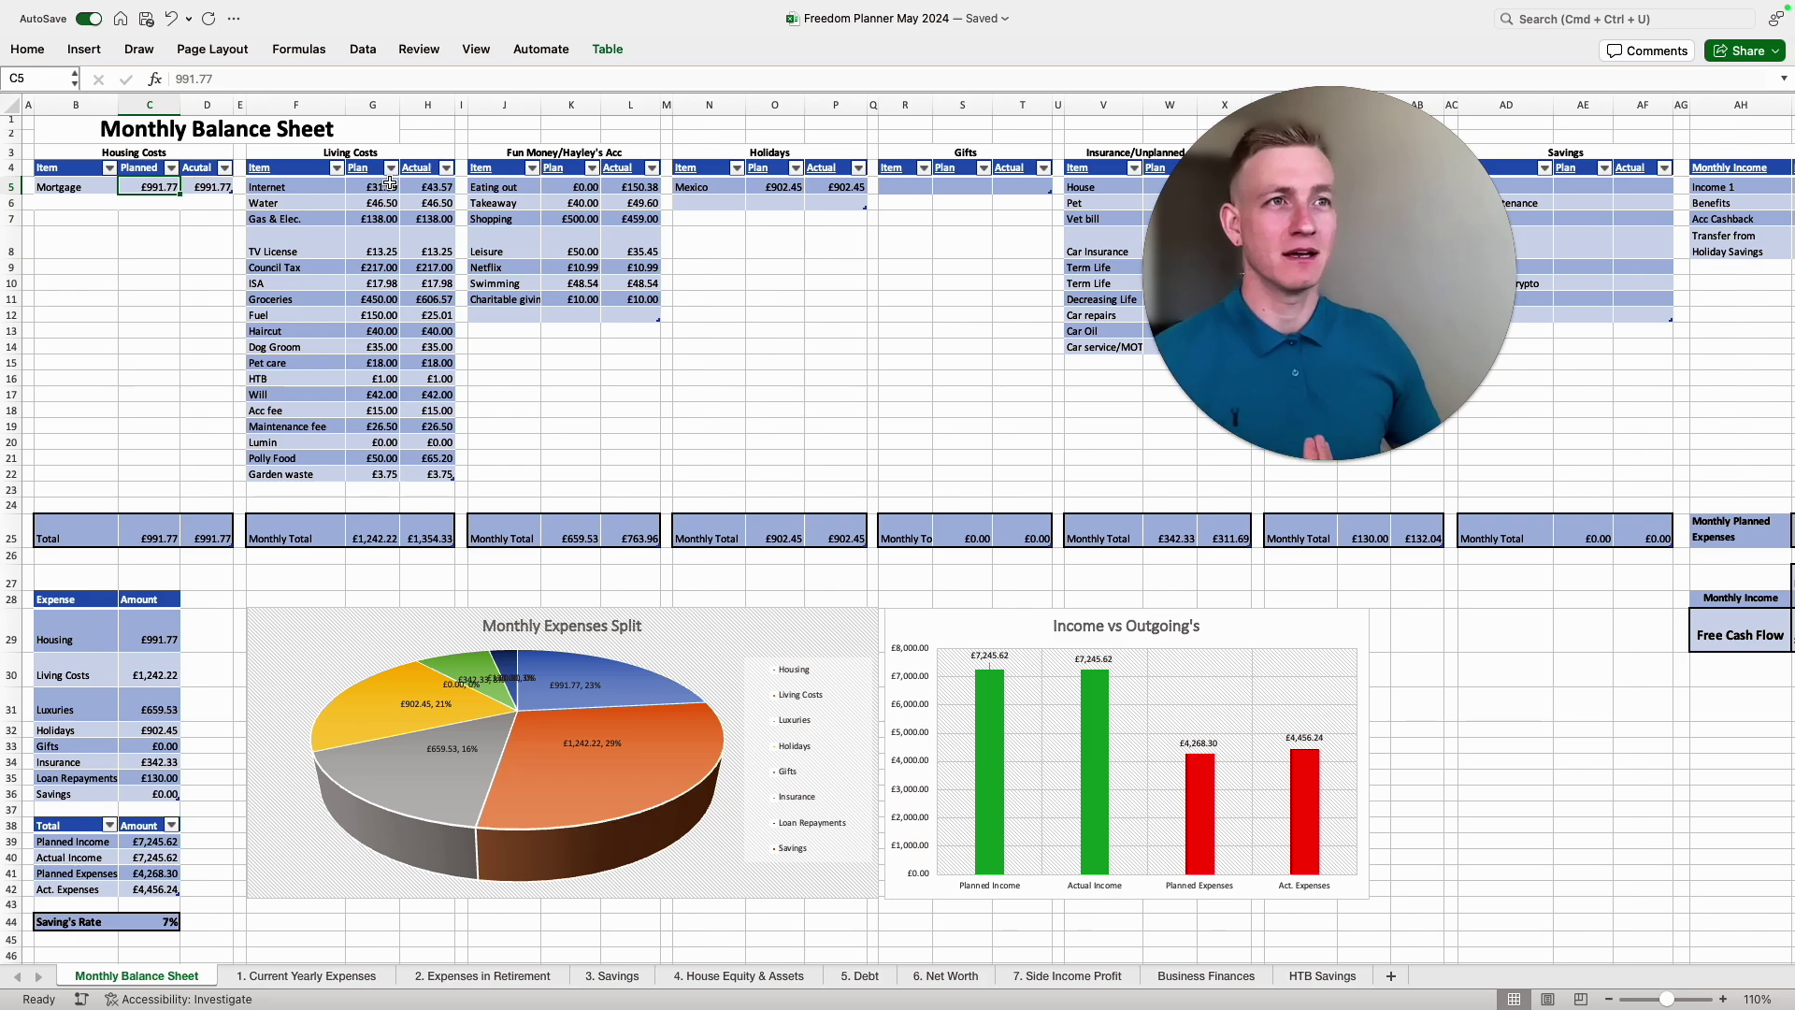
# Step: Select the Living Costs and Fun Money plan and actual columns to read their sums
pyautogui.moveTo(383, 185); pyautogui.dragTo(374, 442)
pyautogui.moveTo(572, 187); pyautogui.dragTo(572, 284)
pyautogui.moveTo(427, 187); pyautogui.dragTo(428, 442)
pyautogui.moveTo(617, 187); pyautogui.dragTo(621, 299)
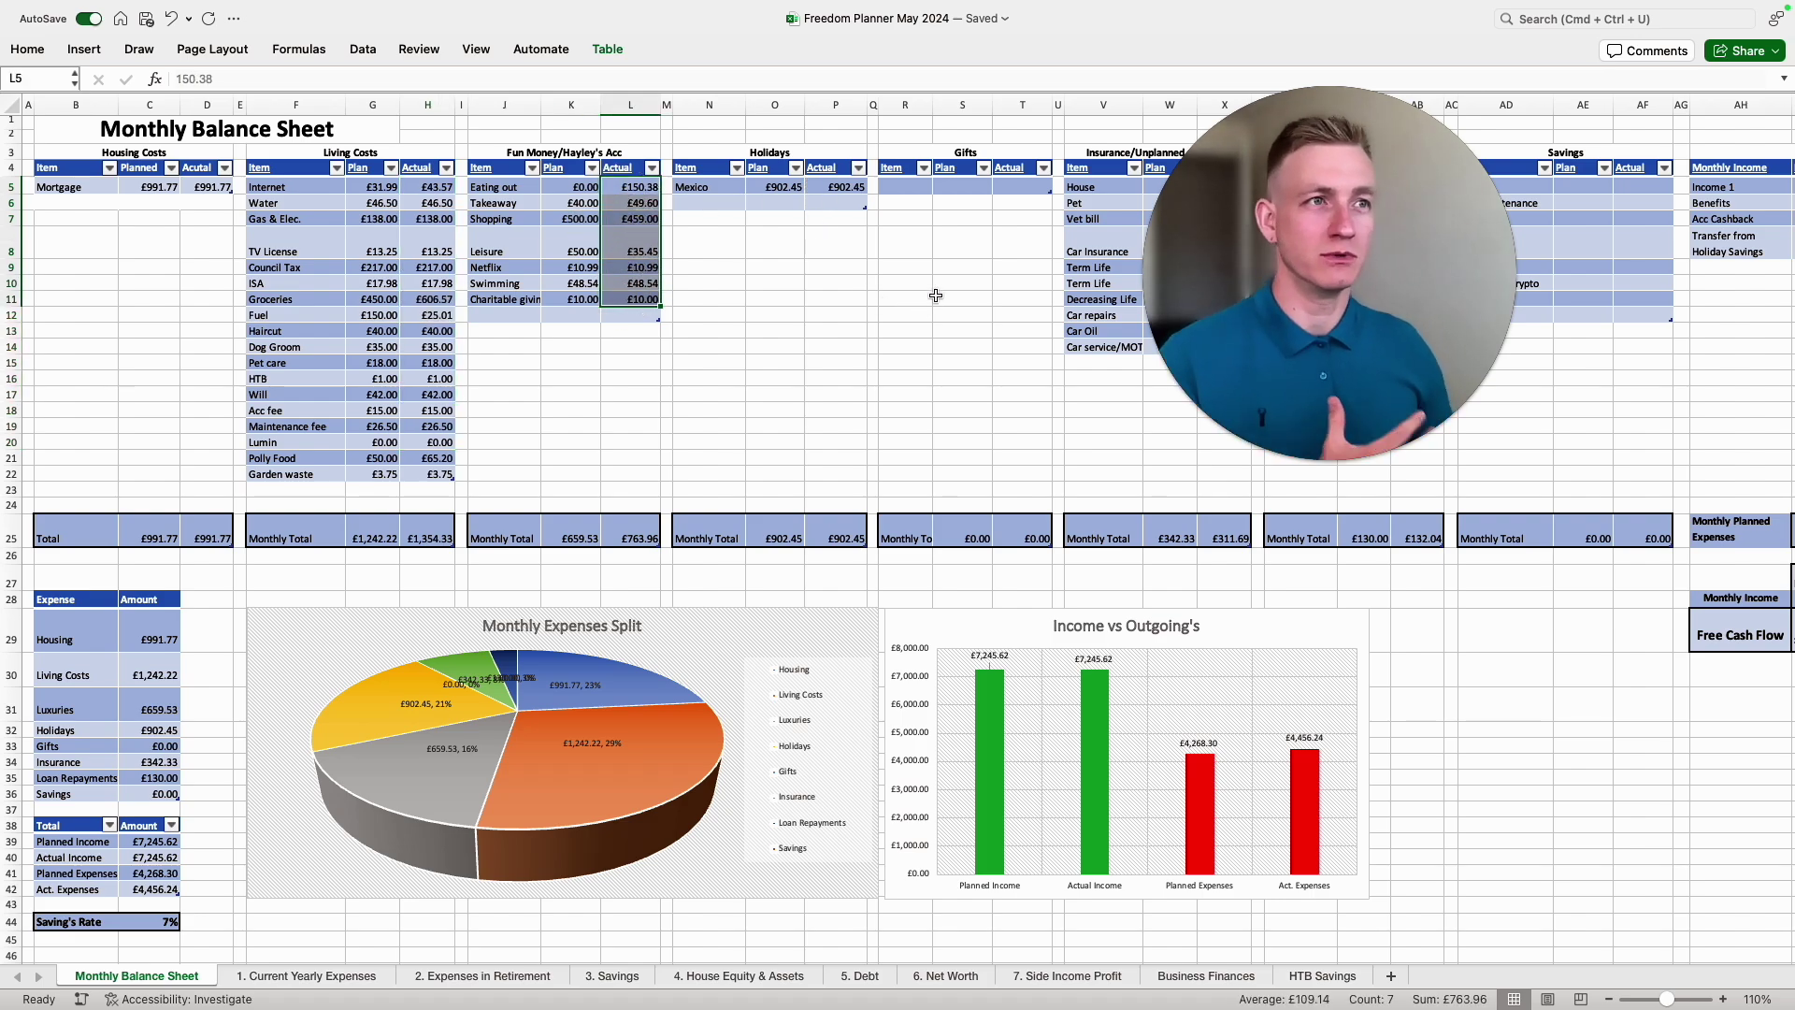
# Step: Scroll the sheet right to bring the Income table into view
pyautogui.click(1226, 285)
pyautogui.moveTo(1226, 285); pyautogui.dragTo(827, 377)
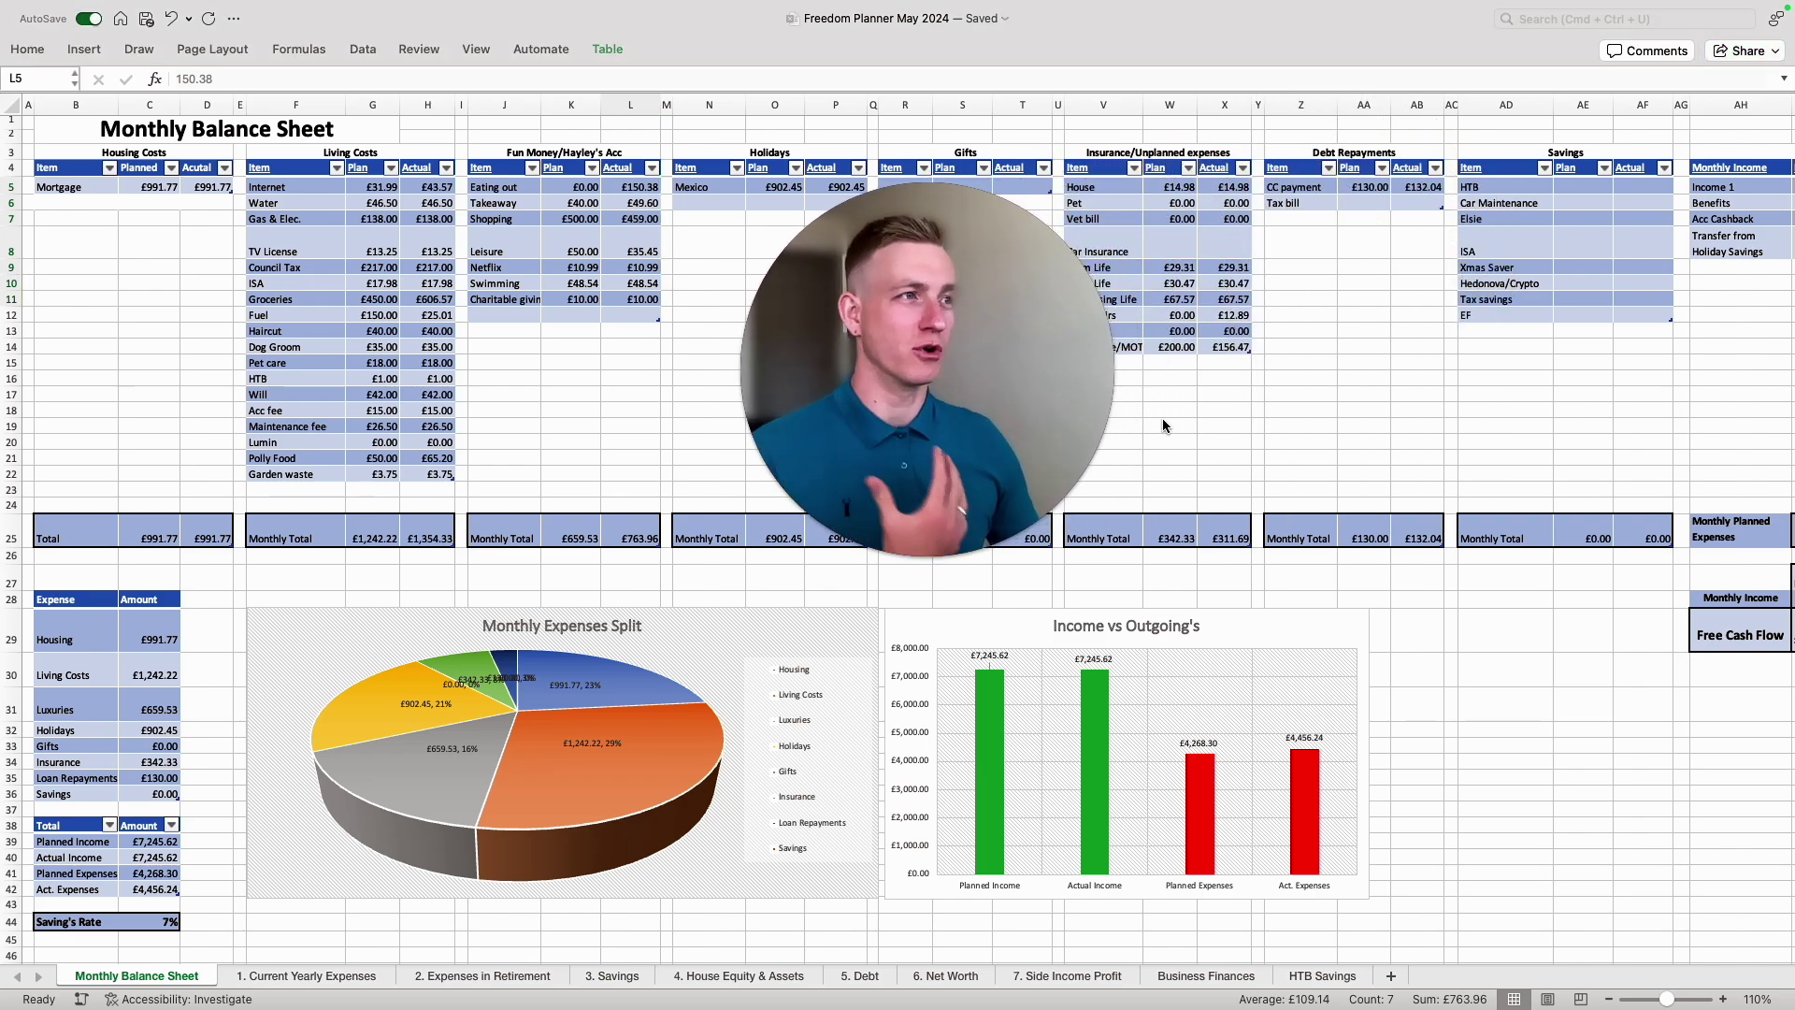
pyautogui.moveTo(859, 954); pyautogui.dragTo(1169, 960)
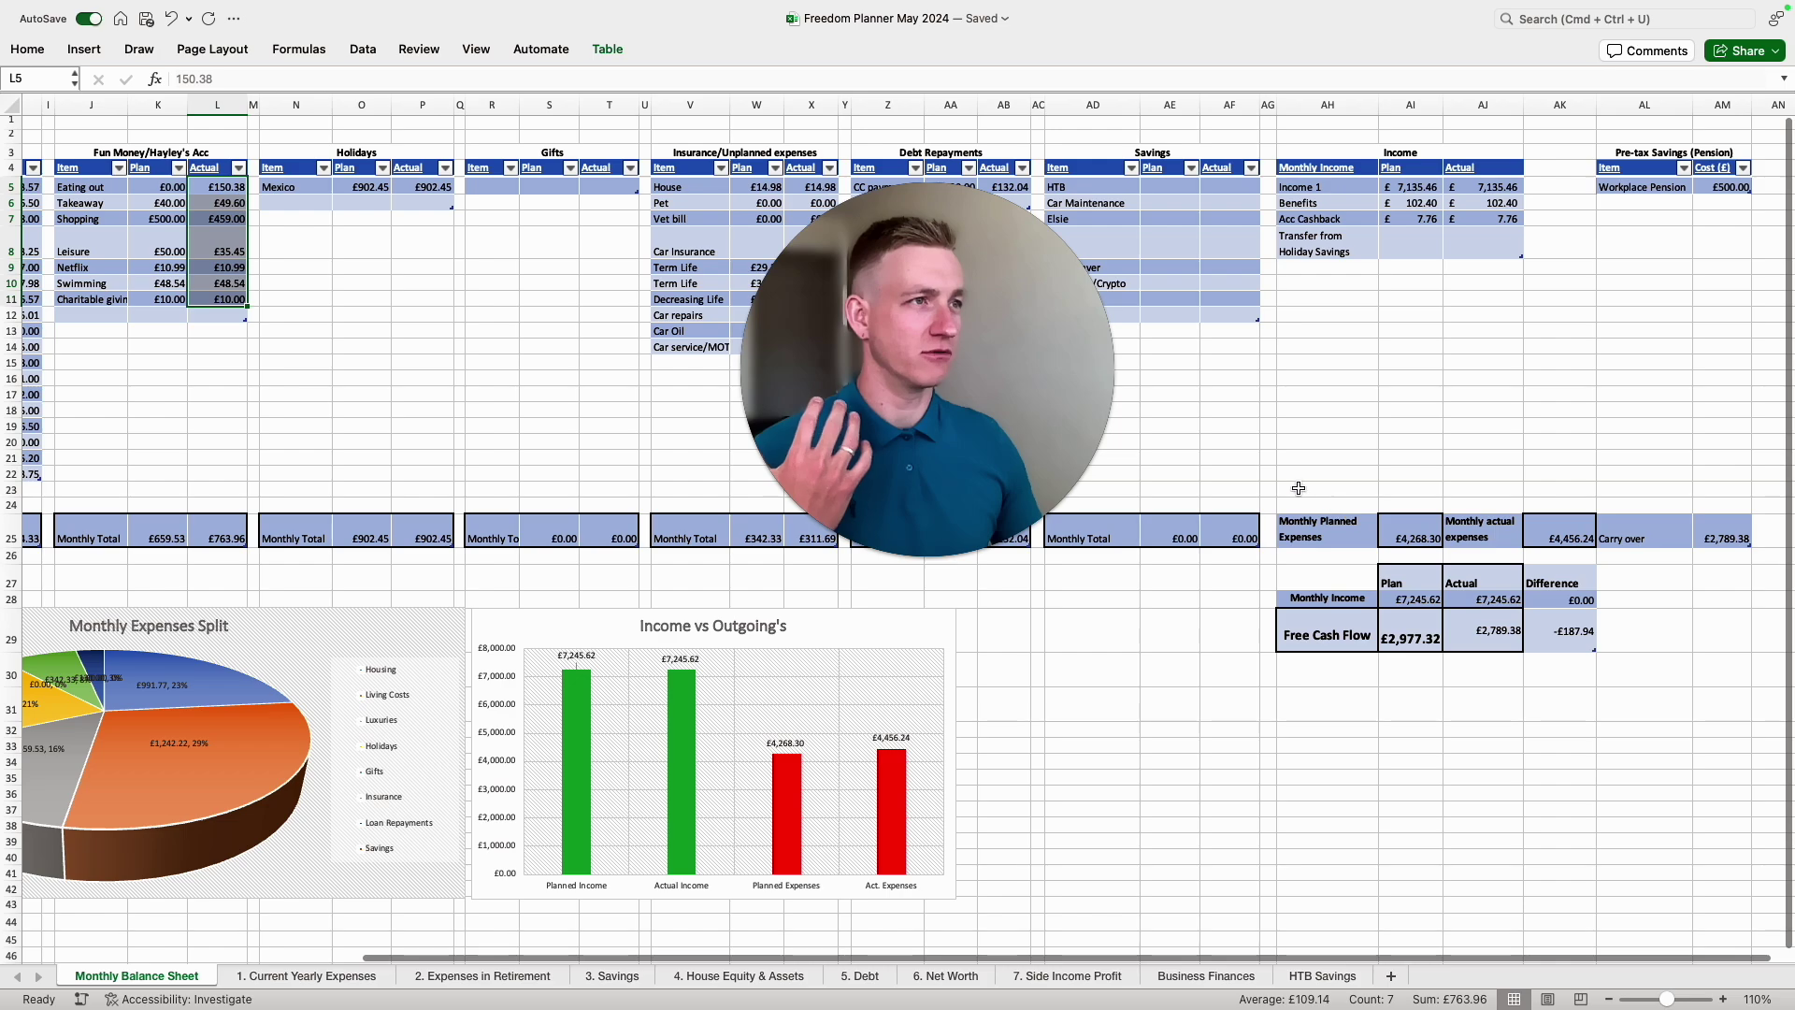
pyautogui.moveTo(990, 421); pyautogui.dragTo(754, 369)
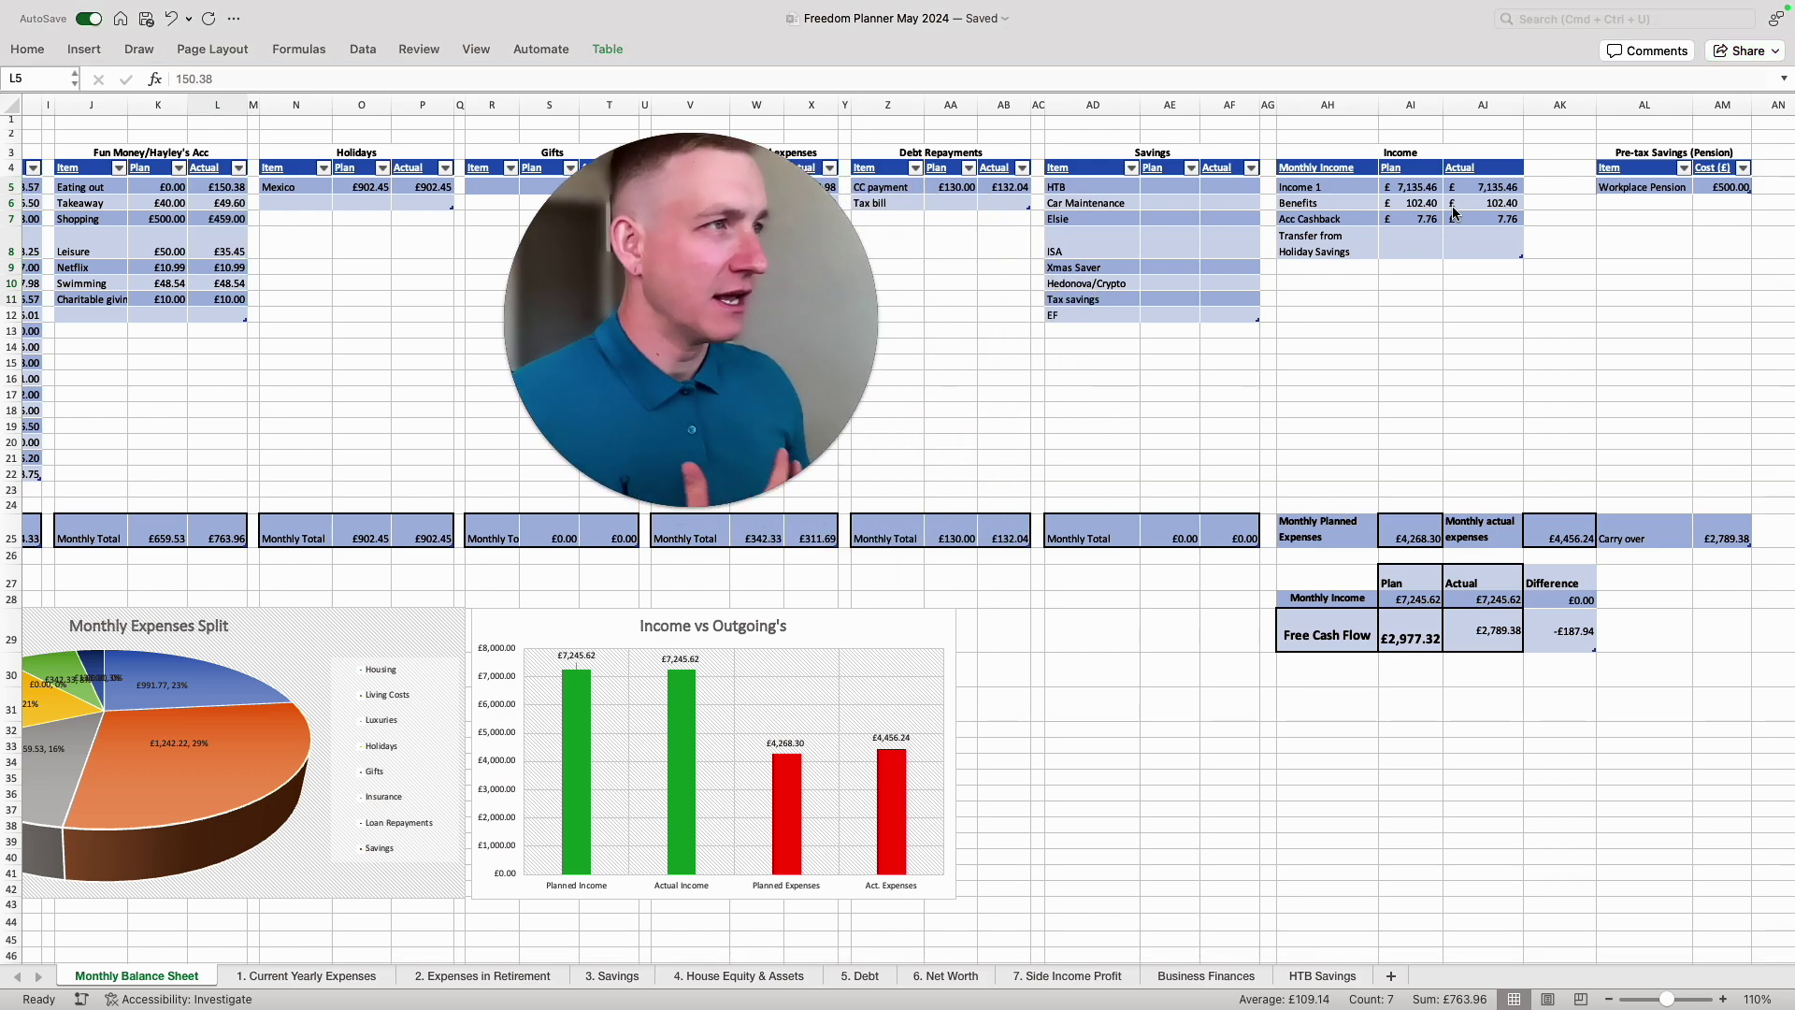
# Step: Total the Income table, then select the planned Free Cash Flow cell AI29
pyautogui.click(1428, 162)
pyautogui.moveTo(1422, 151); pyautogui.dragTo(1496, 251)
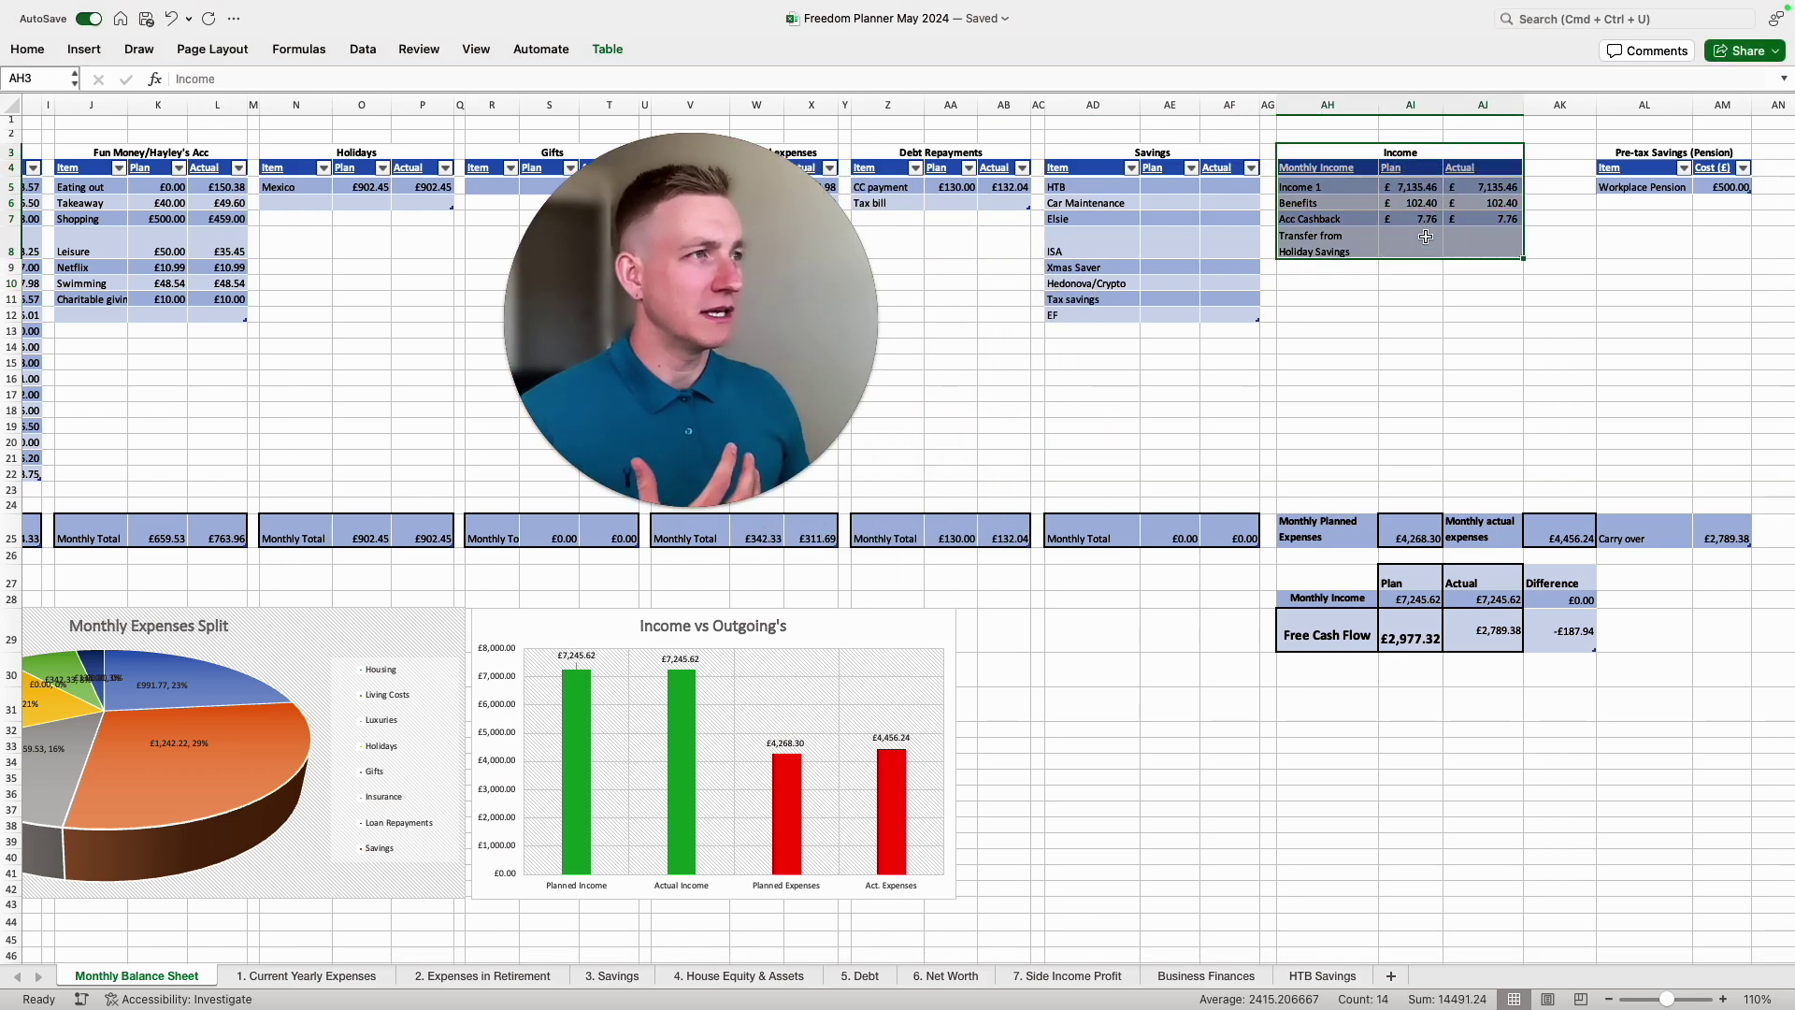
pyautogui.moveTo(1131, 145)
pyautogui.mouseDown()
pyautogui.moveTo(914, 193)
pyautogui.moveTo(148, 221)
pyautogui.moveTo(22, 285)
pyautogui.mouseUp()
pyautogui.click(1485, 377)
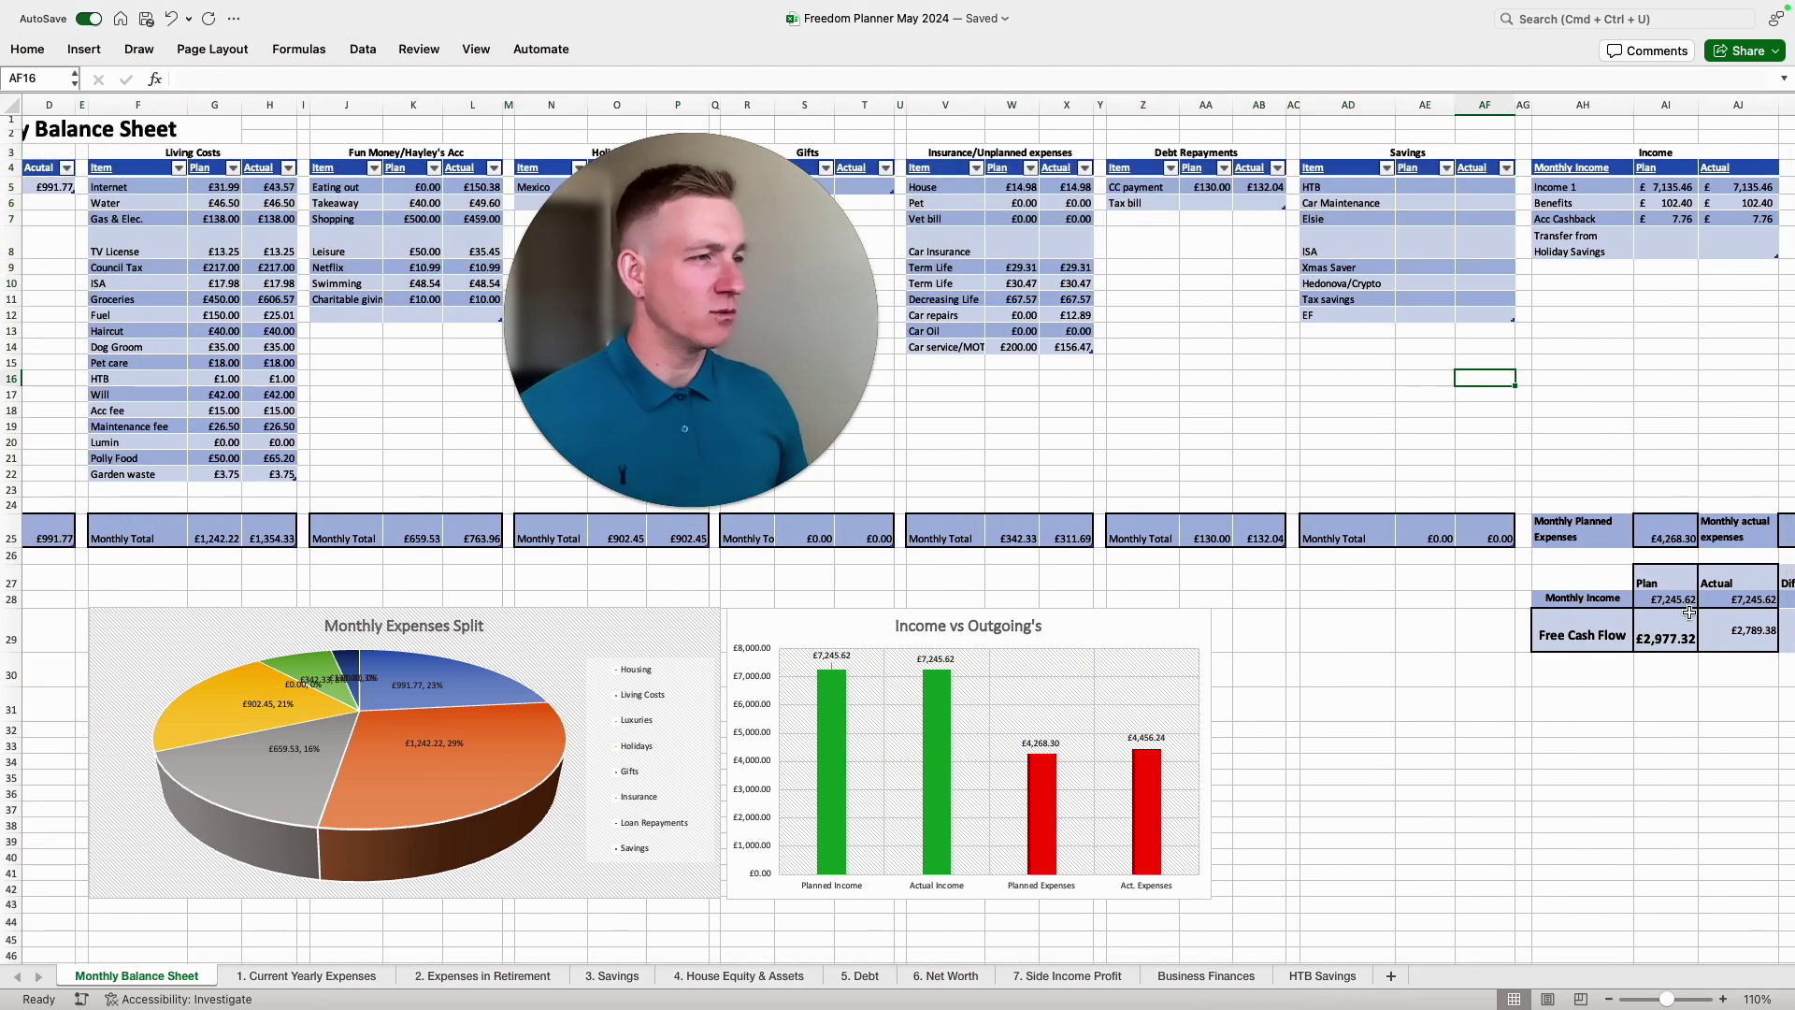
pyautogui.click(1686, 622)
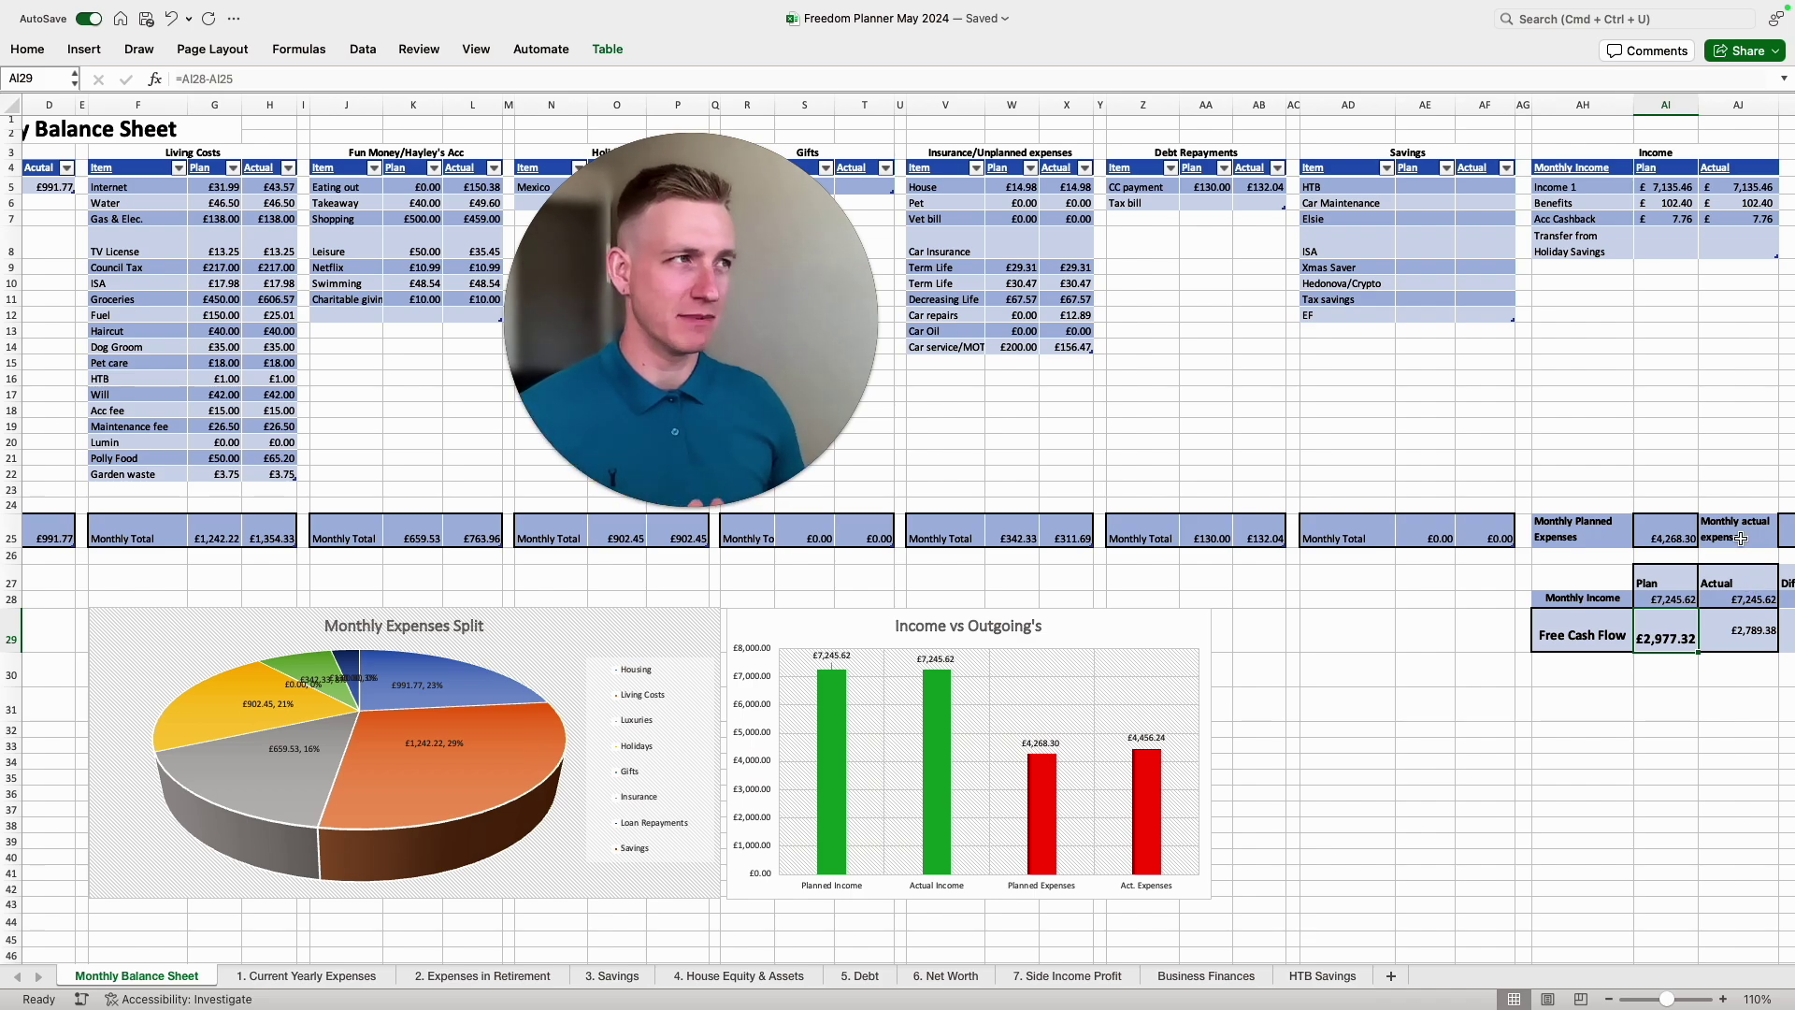
# Step: Restore the cleared Savings amounts and compare the Free Cash Flow formulas in AI29 and AJ29
pyautogui.press('super+z')
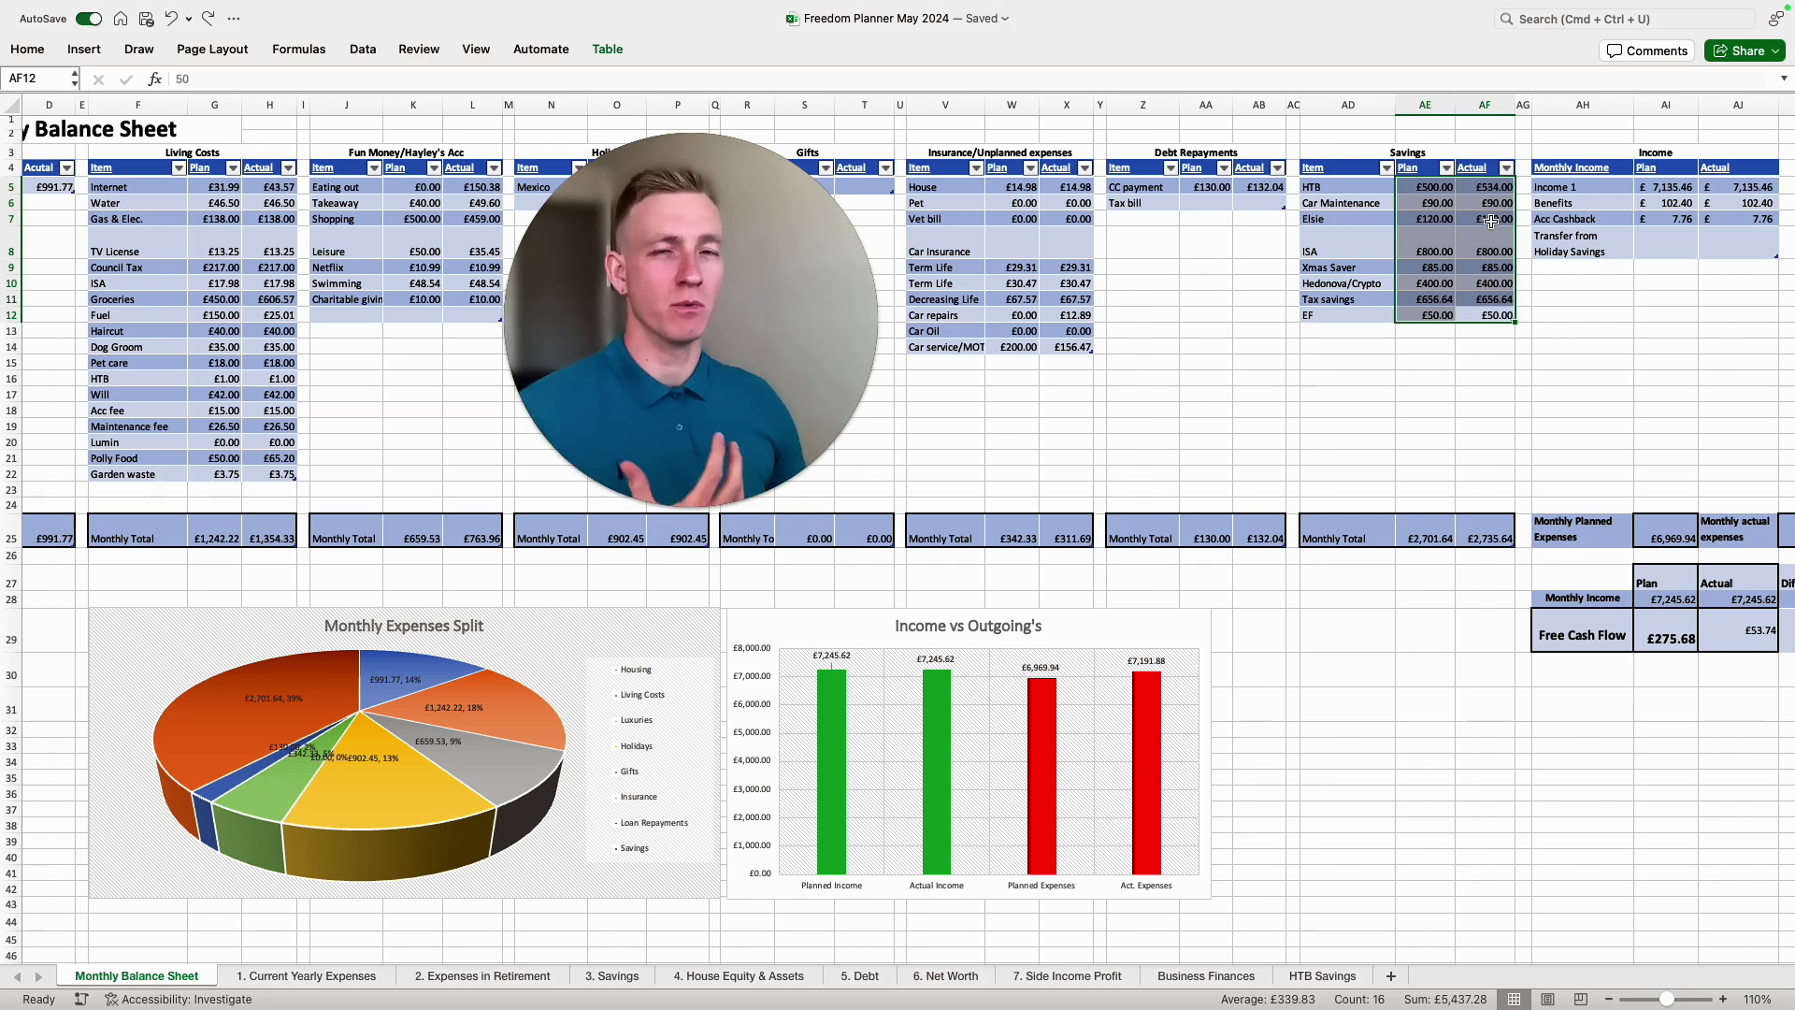
pyautogui.click(1738, 632)
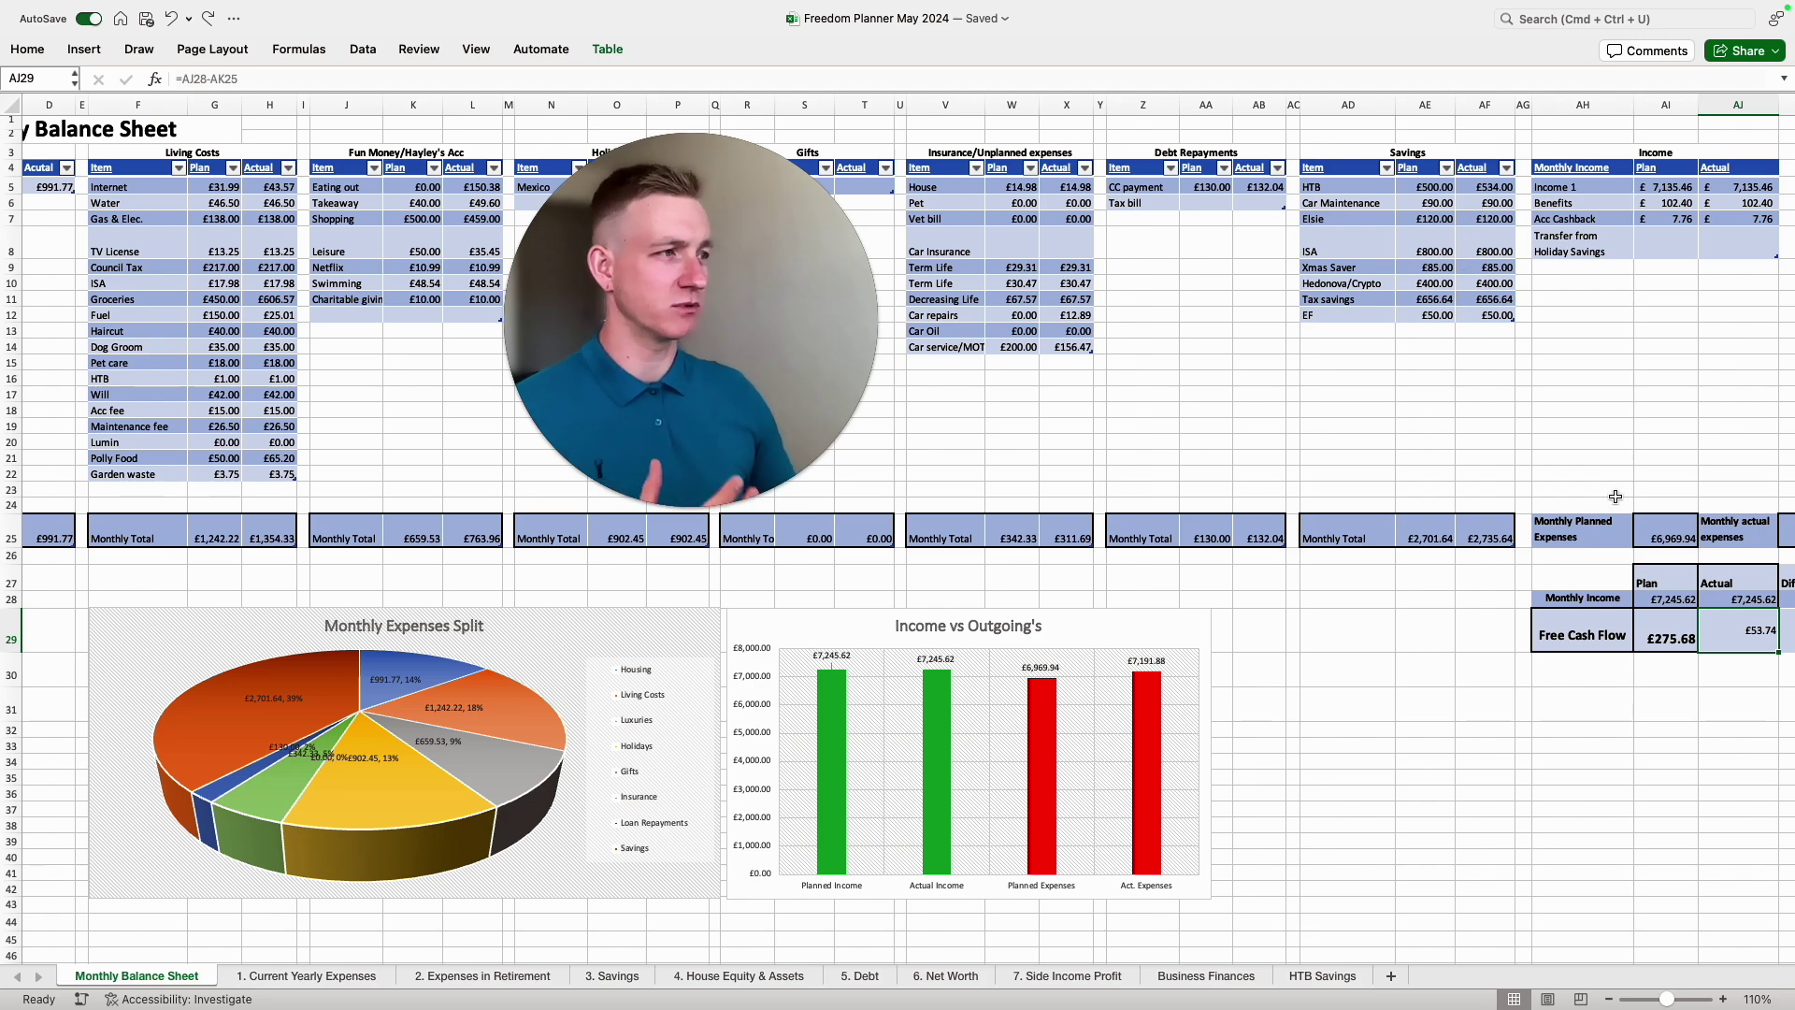
pyautogui.click(1666, 643)
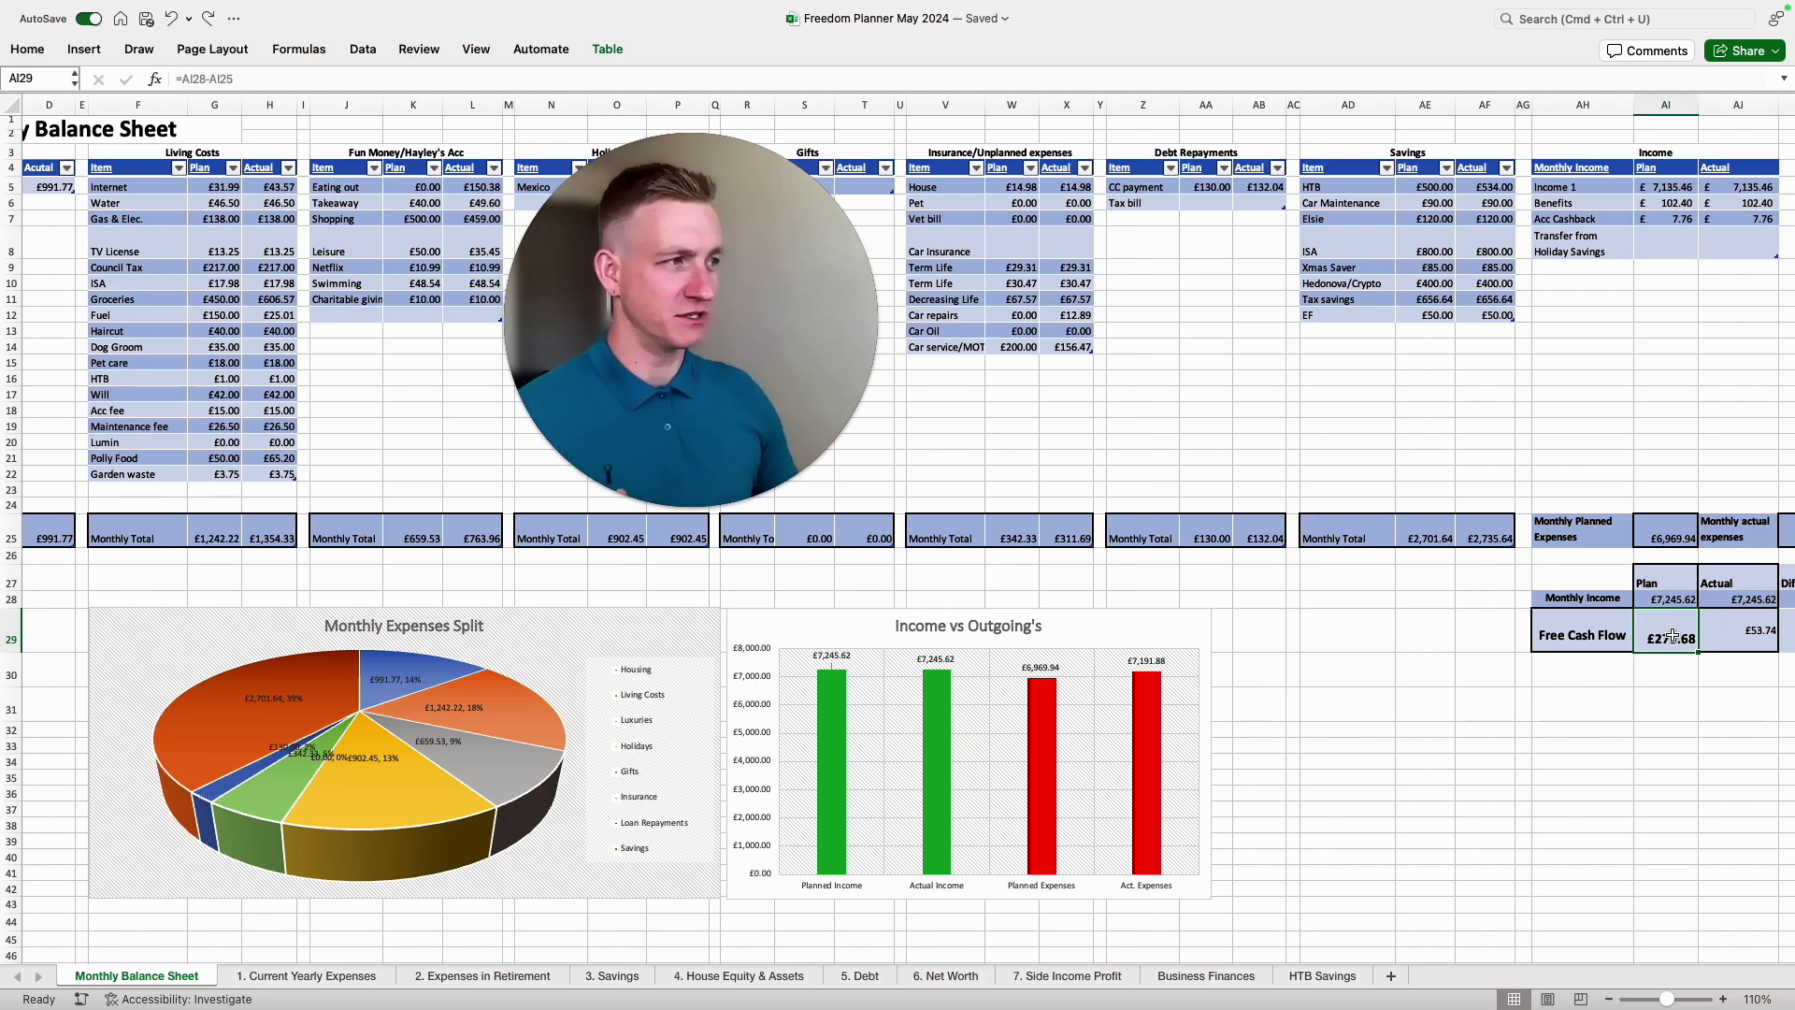
pyautogui.click(1745, 642)
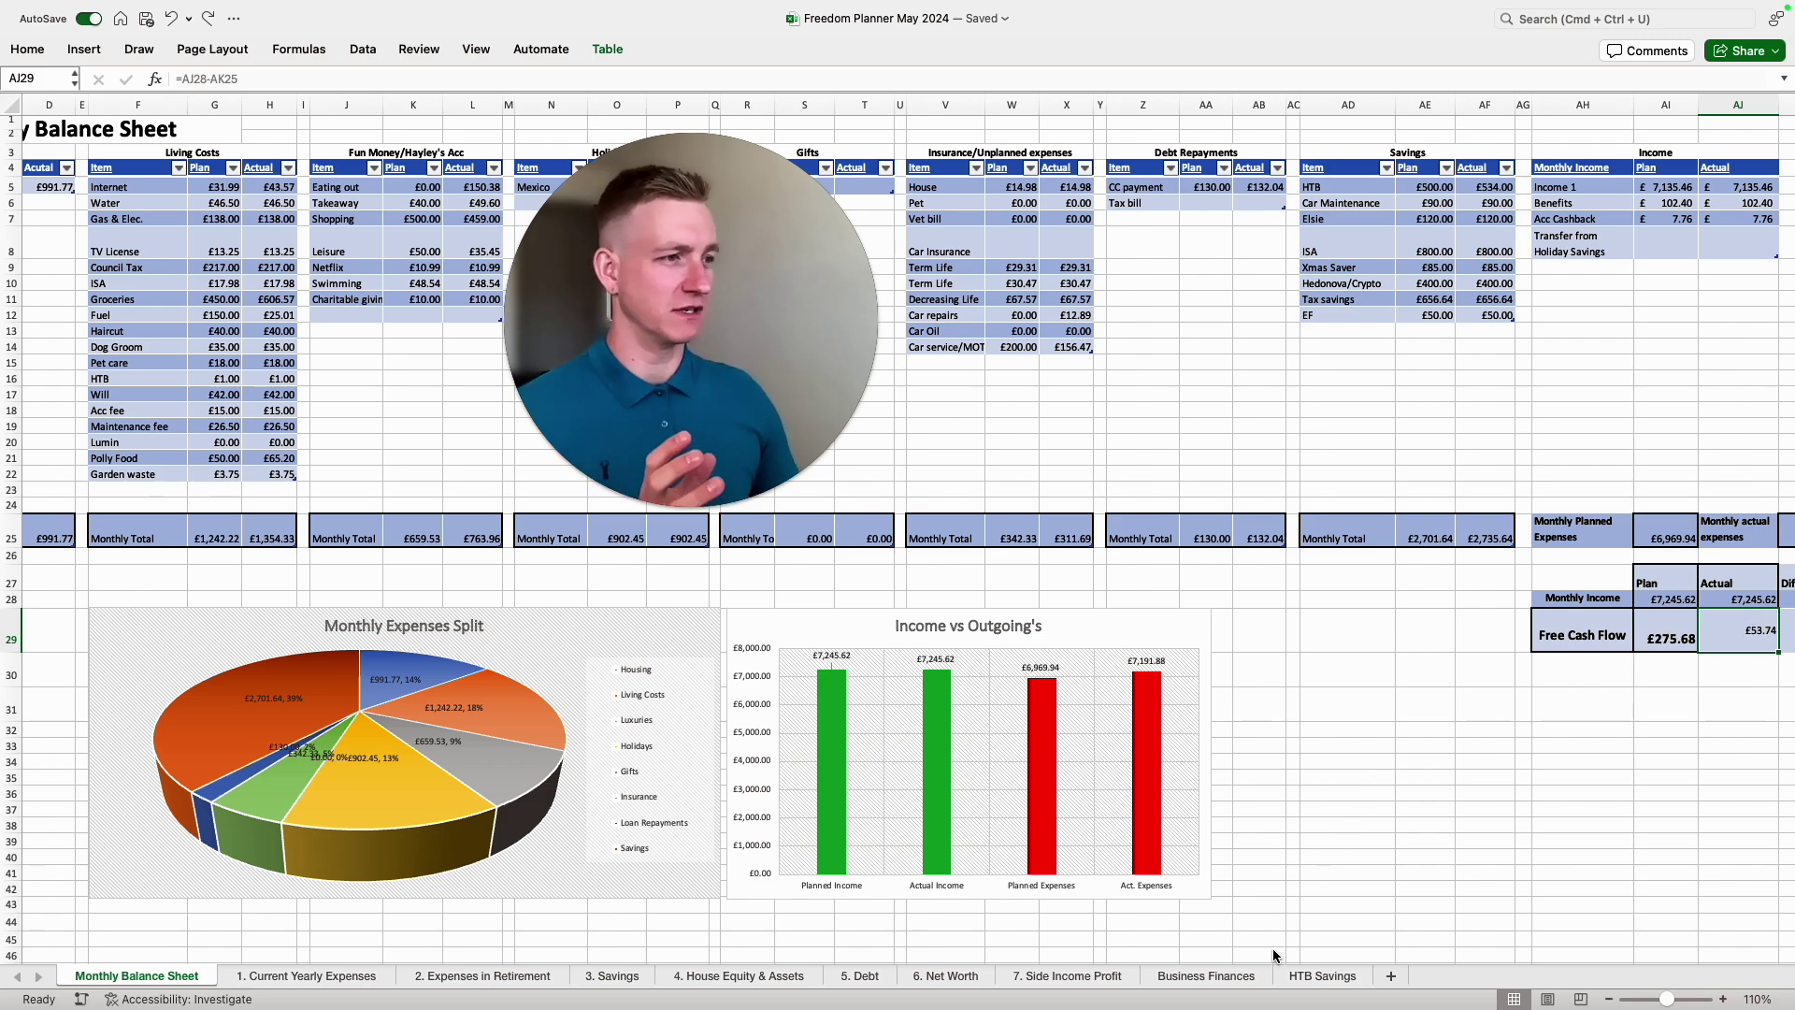
# Step: Scroll to the charts, view the Income vs Outgoing's chart source, and select Saving's Rate cell C44
pyautogui.hscroll(-5, 1272, 954)
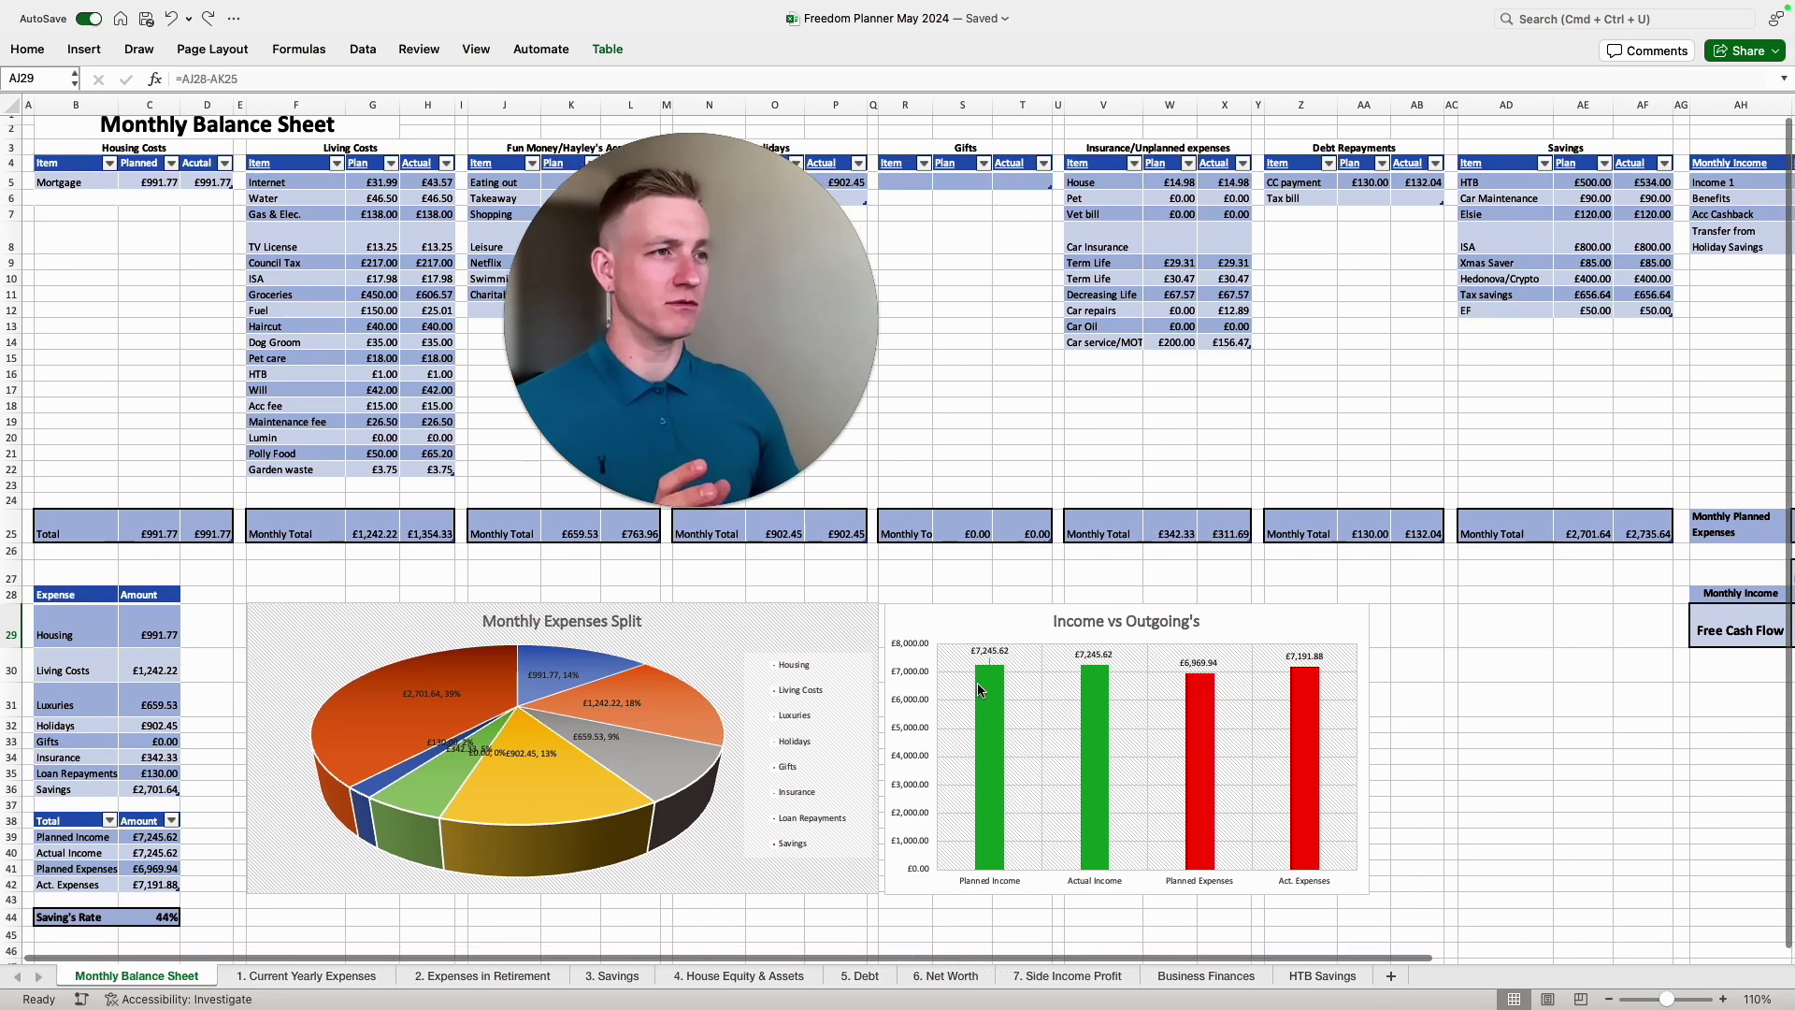
pyautogui.scroll(-3, 977, 694)
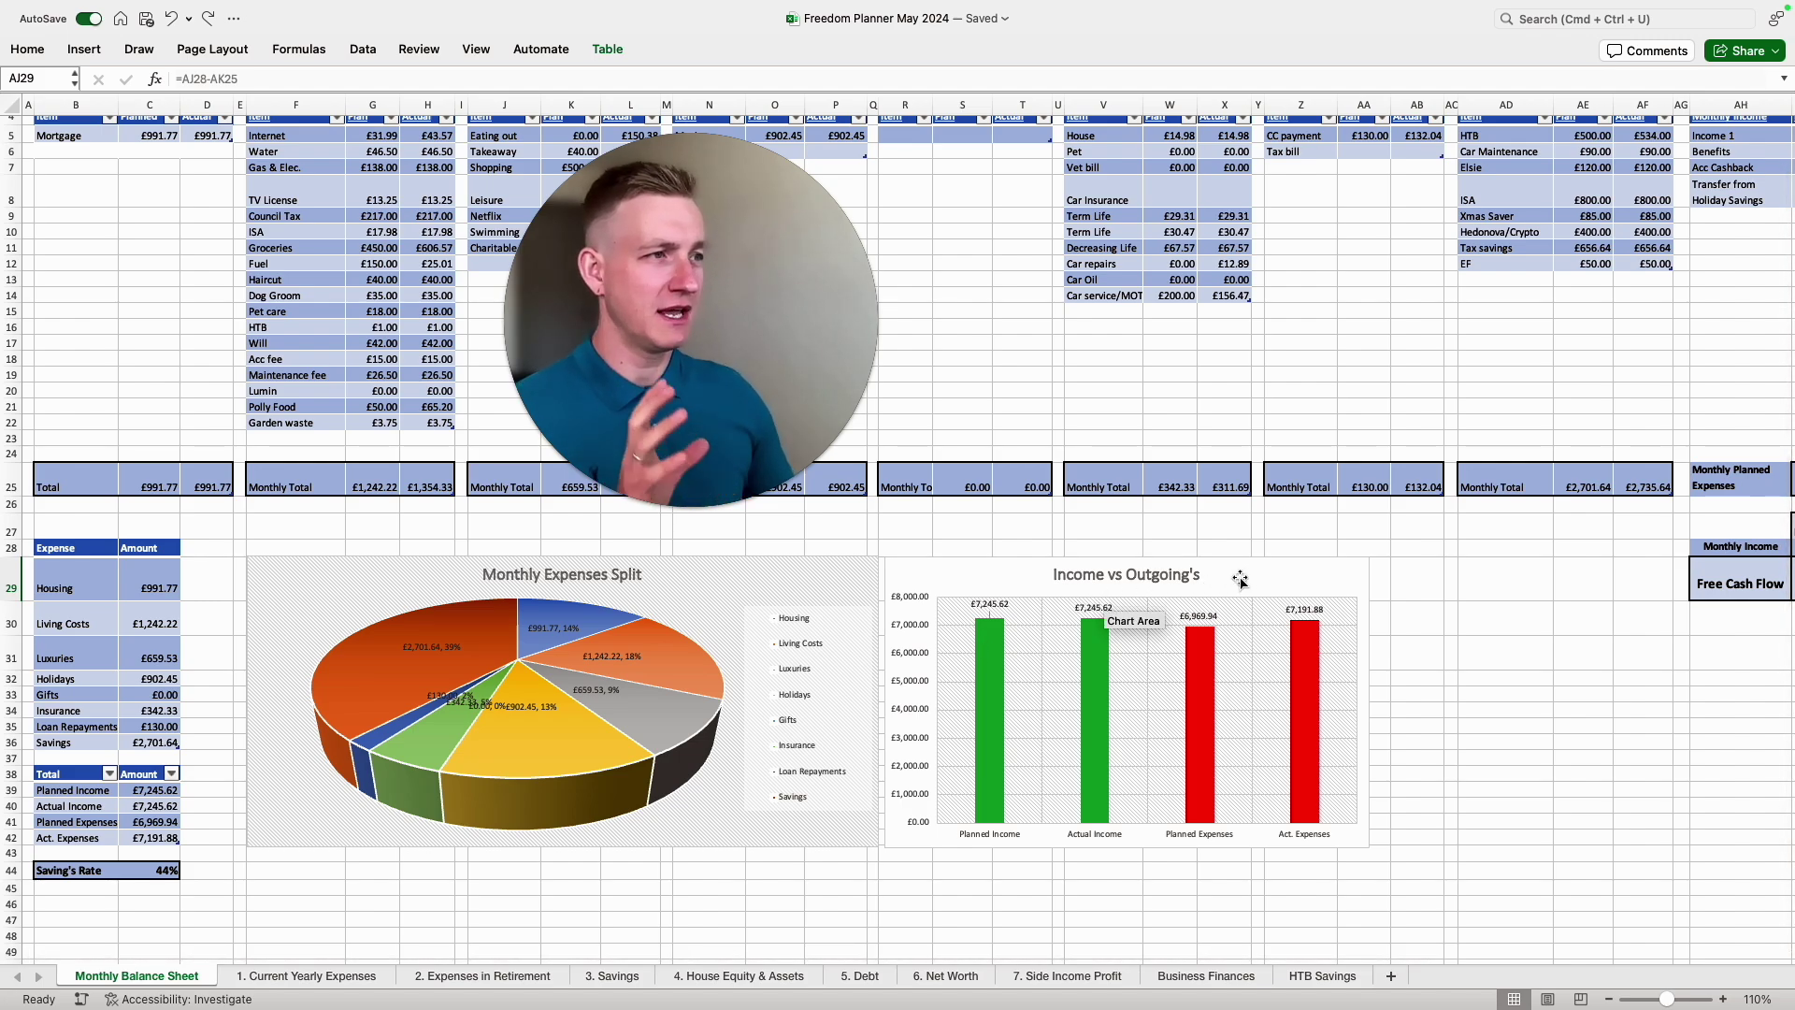
pyautogui.click(1271, 572)
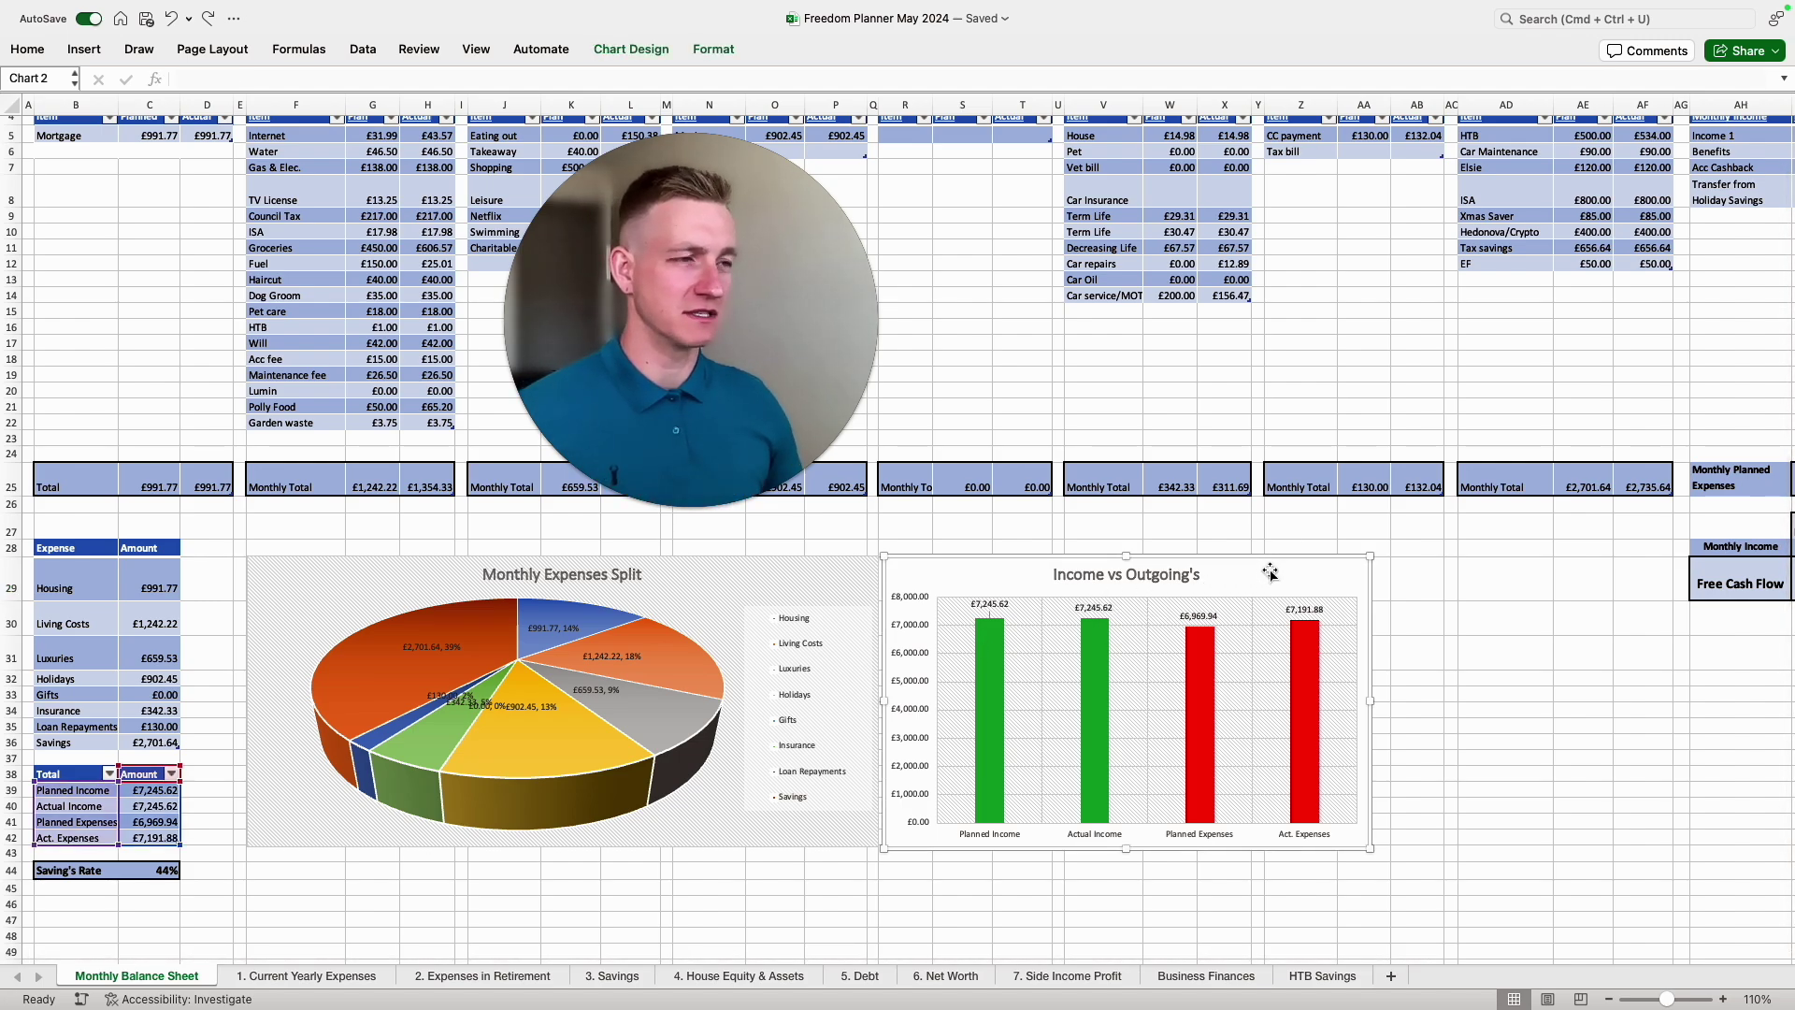
pyautogui.click(739, 574)
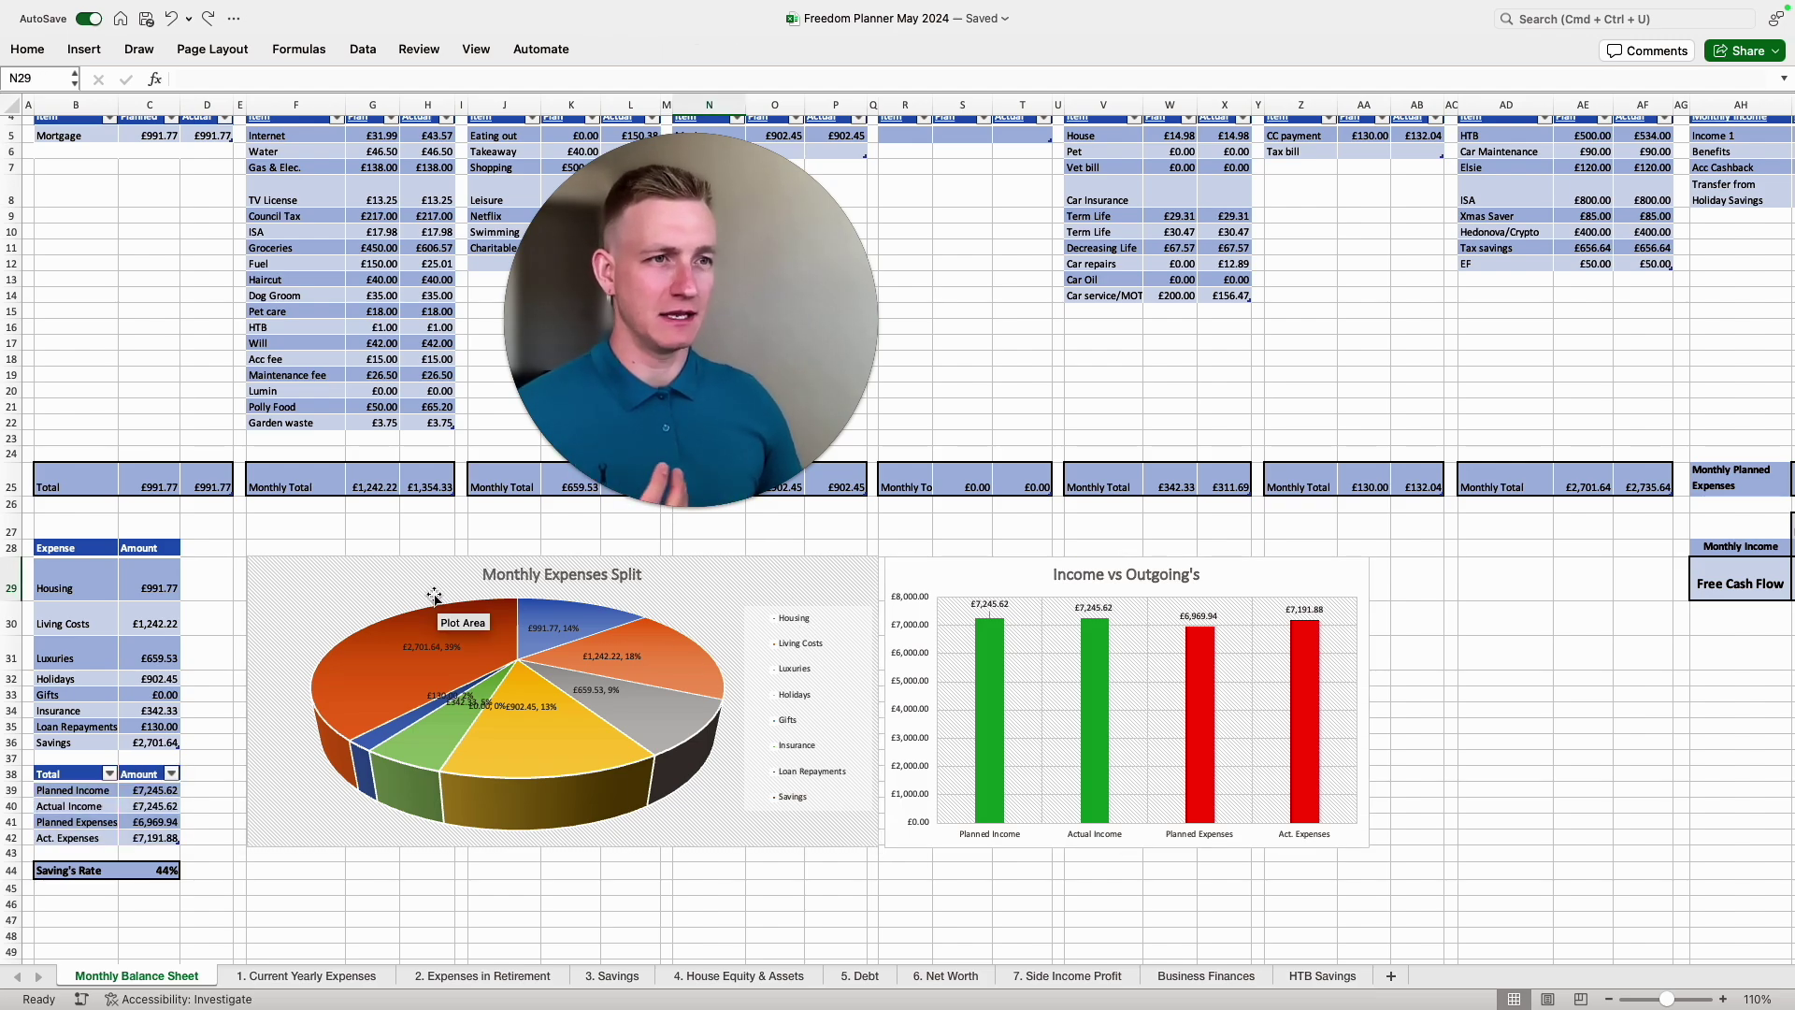
pyautogui.moveTo(431, 665)
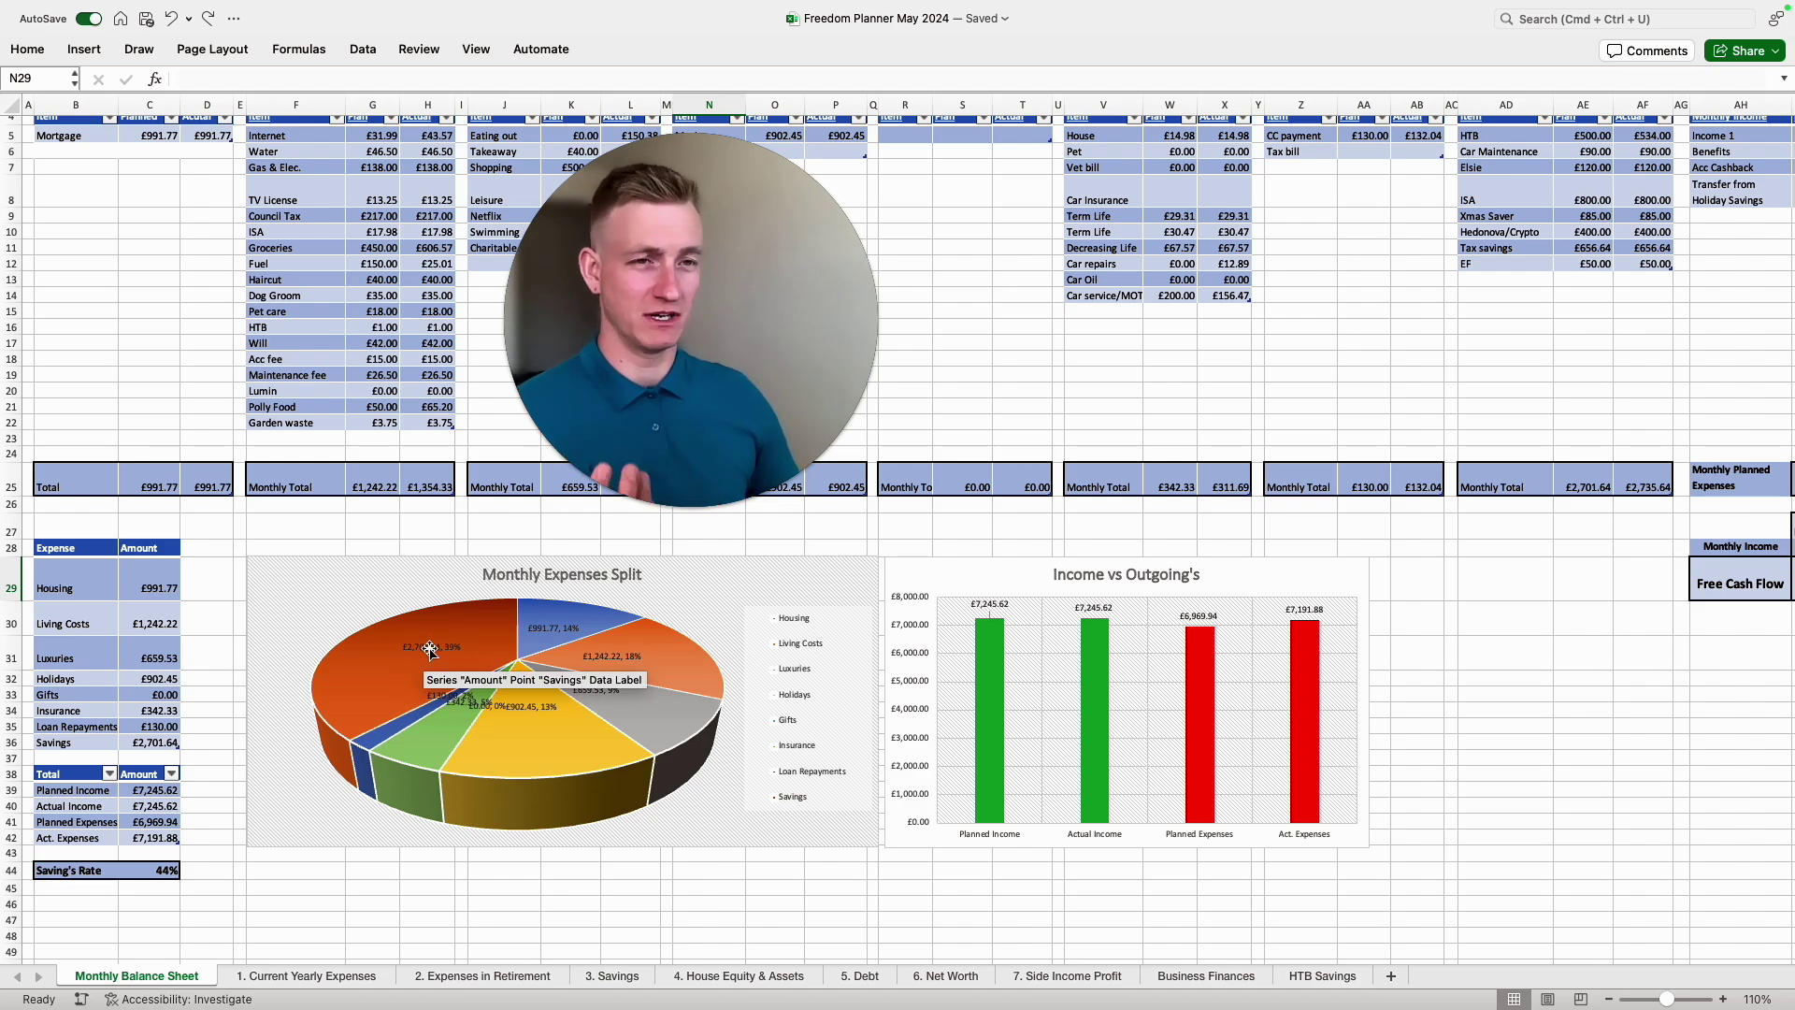
pyautogui.click(159, 872)
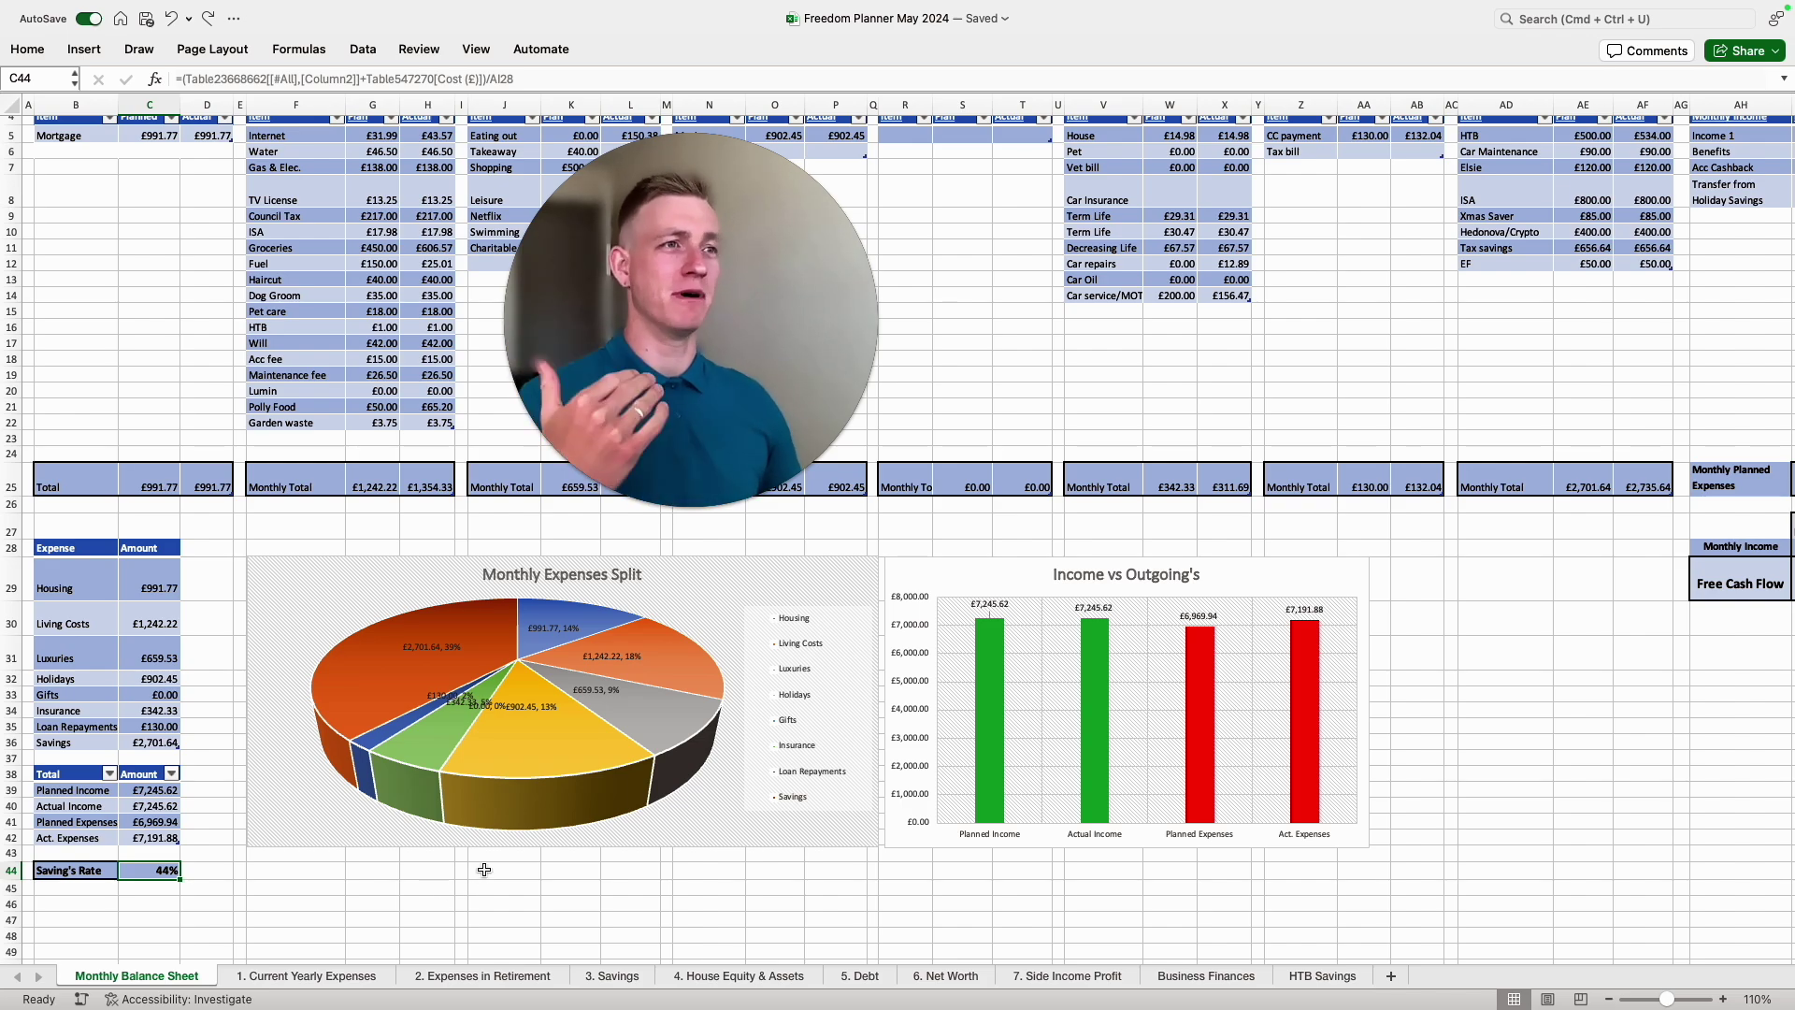
# Step: Open the 1. Current Yearly Expenses sheet and total the Holidays and Insurance & one-off columns
pyautogui.click(265, 976)
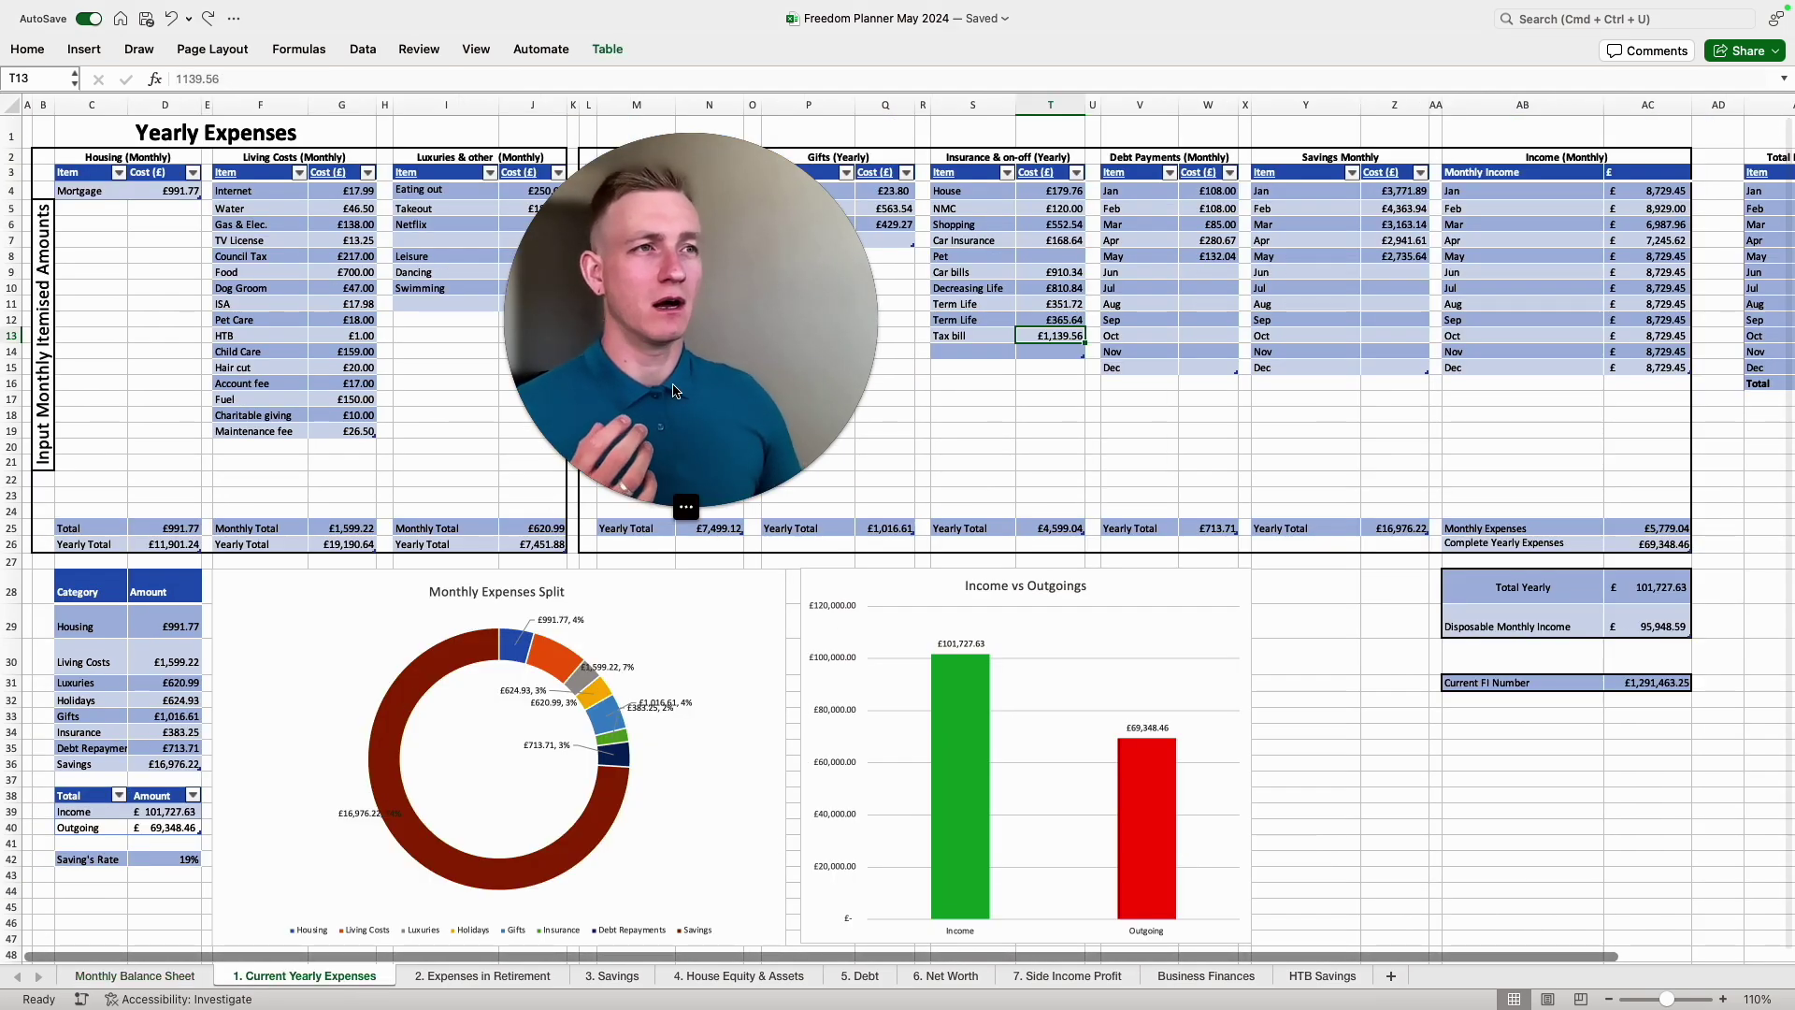
pyautogui.moveTo(674, 390)
pyautogui.mouseDown()
pyautogui.moveTo(1486, 720)
pyautogui.moveTo(1385, 692)
pyautogui.mouseUp()
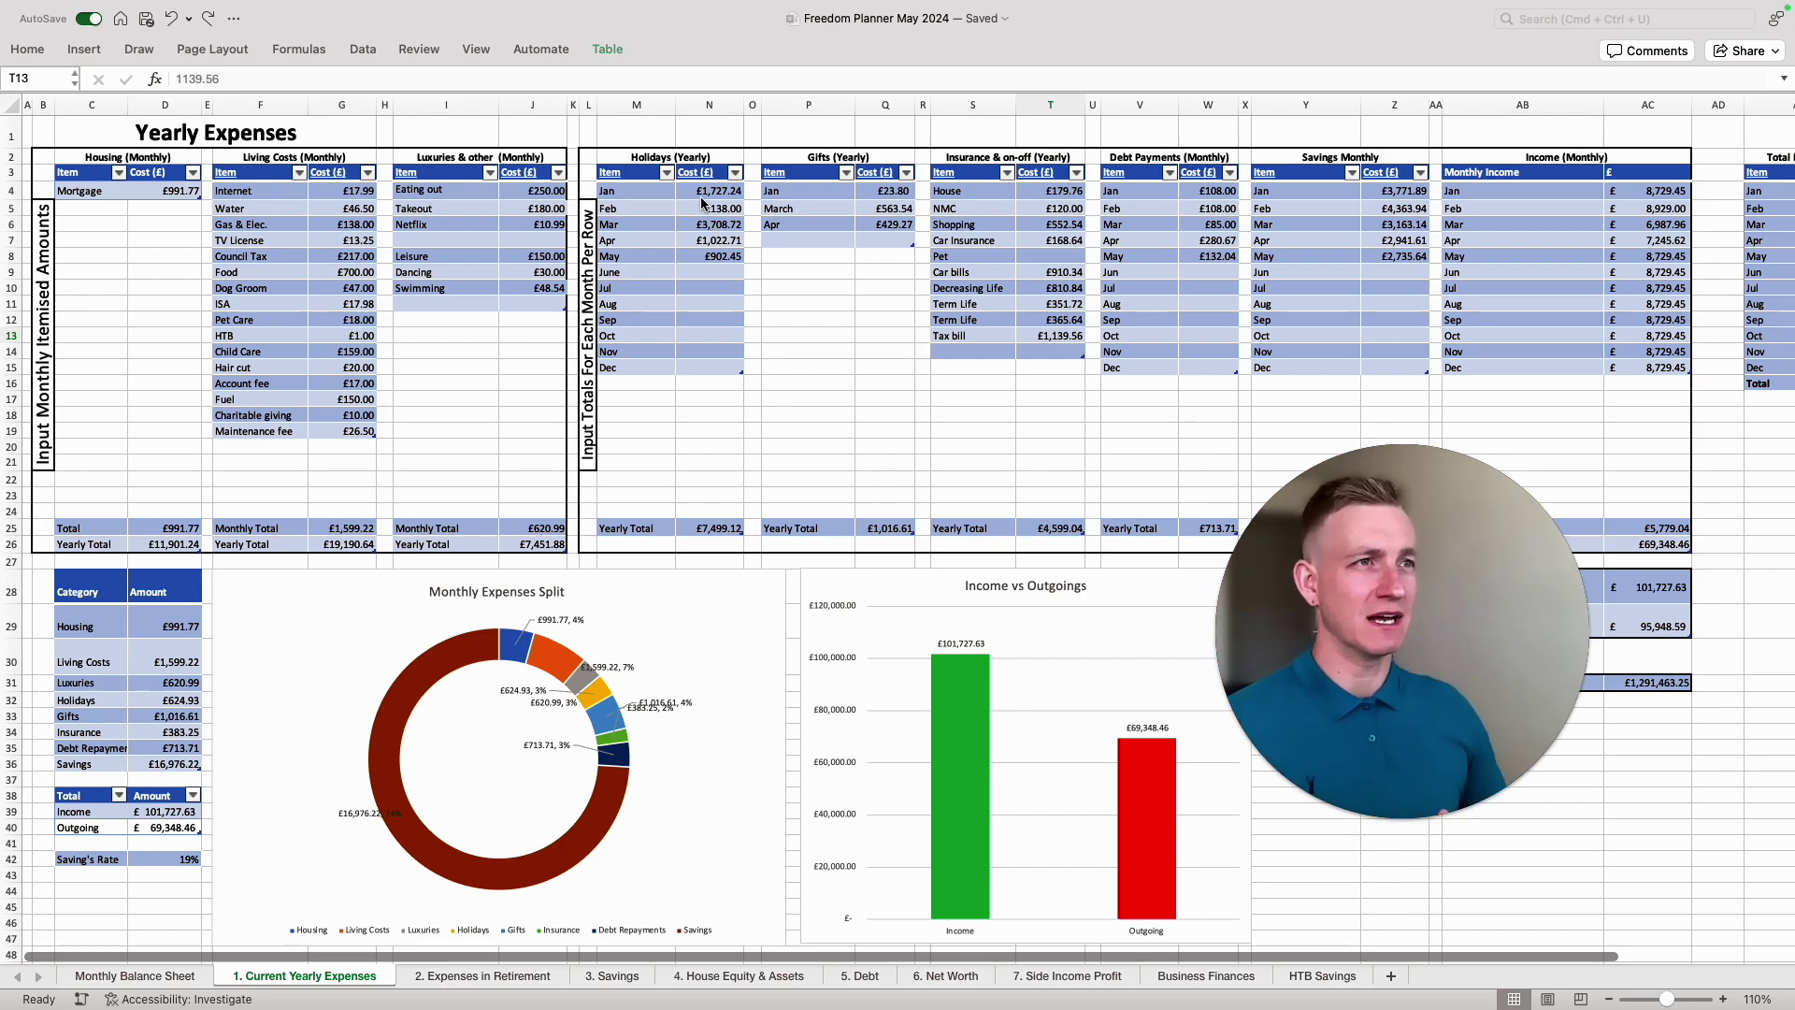
pyautogui.moveTo(690, 157); pyautogui.dragTo(693, 290)
pyautogui.moveTo(854, 156); pyautogui.dragTo(854, 267)
pyautogui.moveTo(984, 159); pyautogui.dragTo(982, 305)
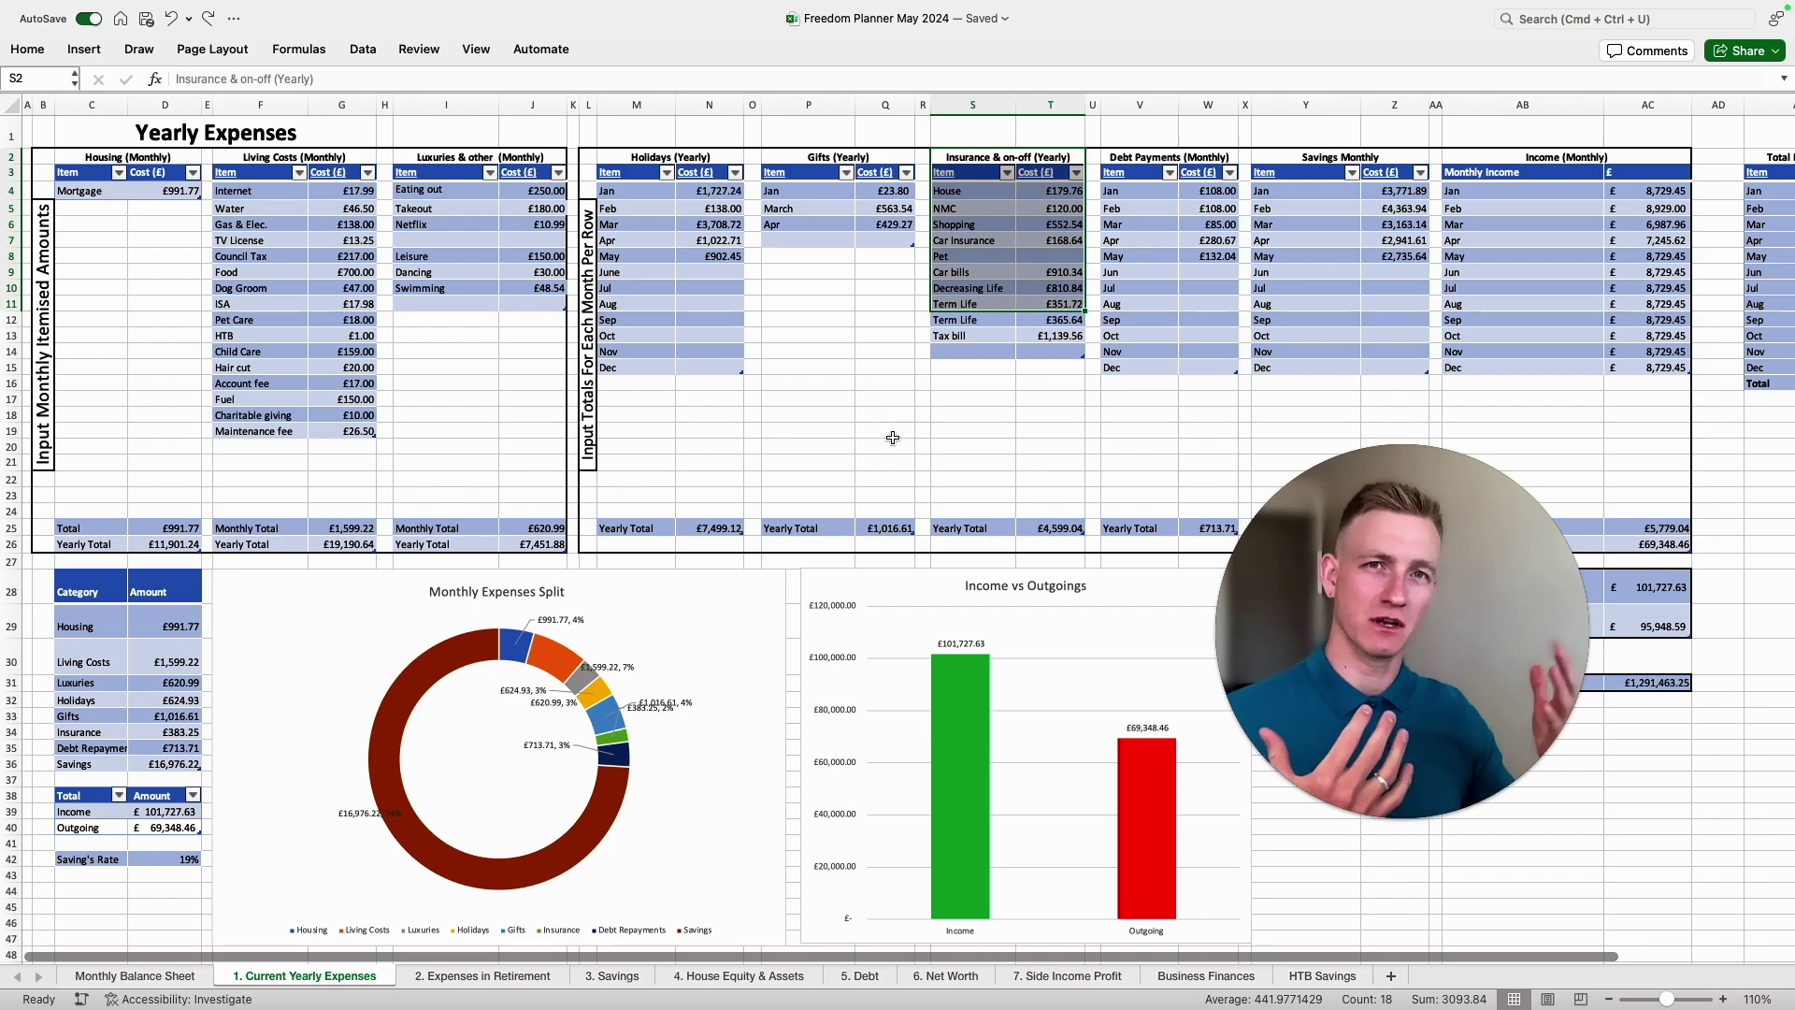
# Step: Open the 2. Expenses in Retirement sheet and inspect the savings-gap formula in C37
pyautogui.click(537, 977)
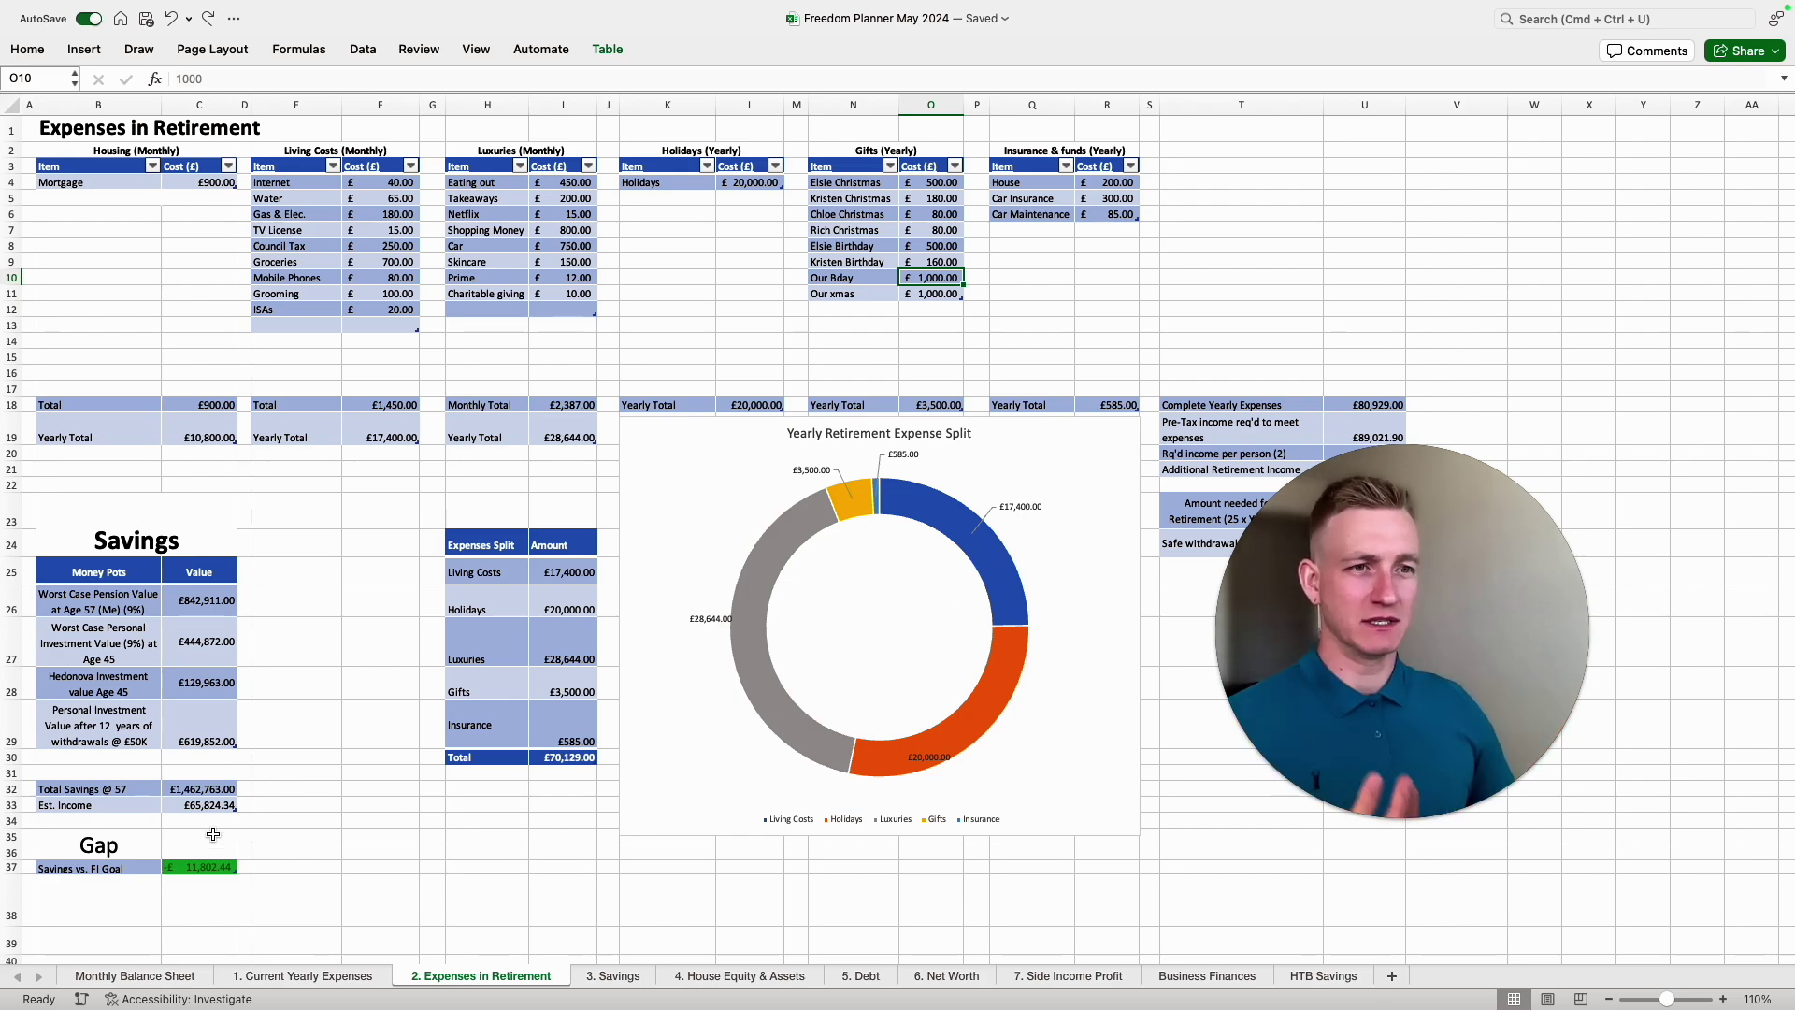
pyautogui.click(196, 868)
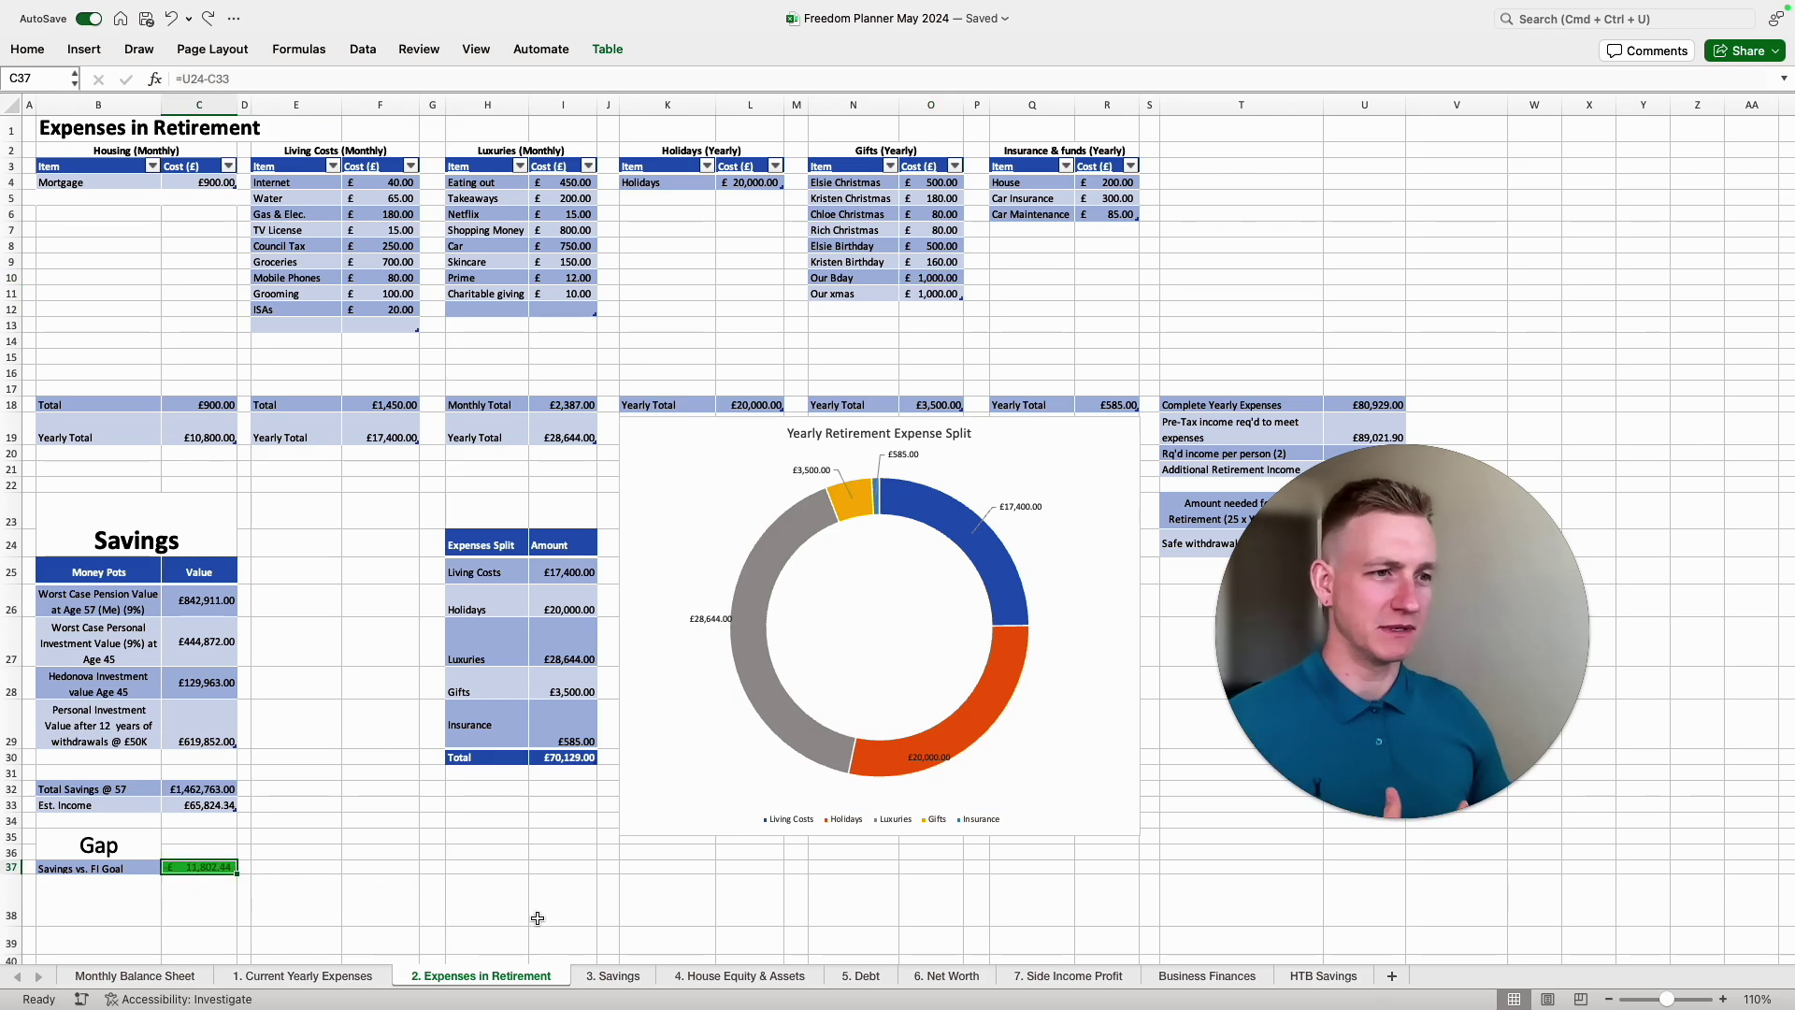
pyautogui.click(613, 976)
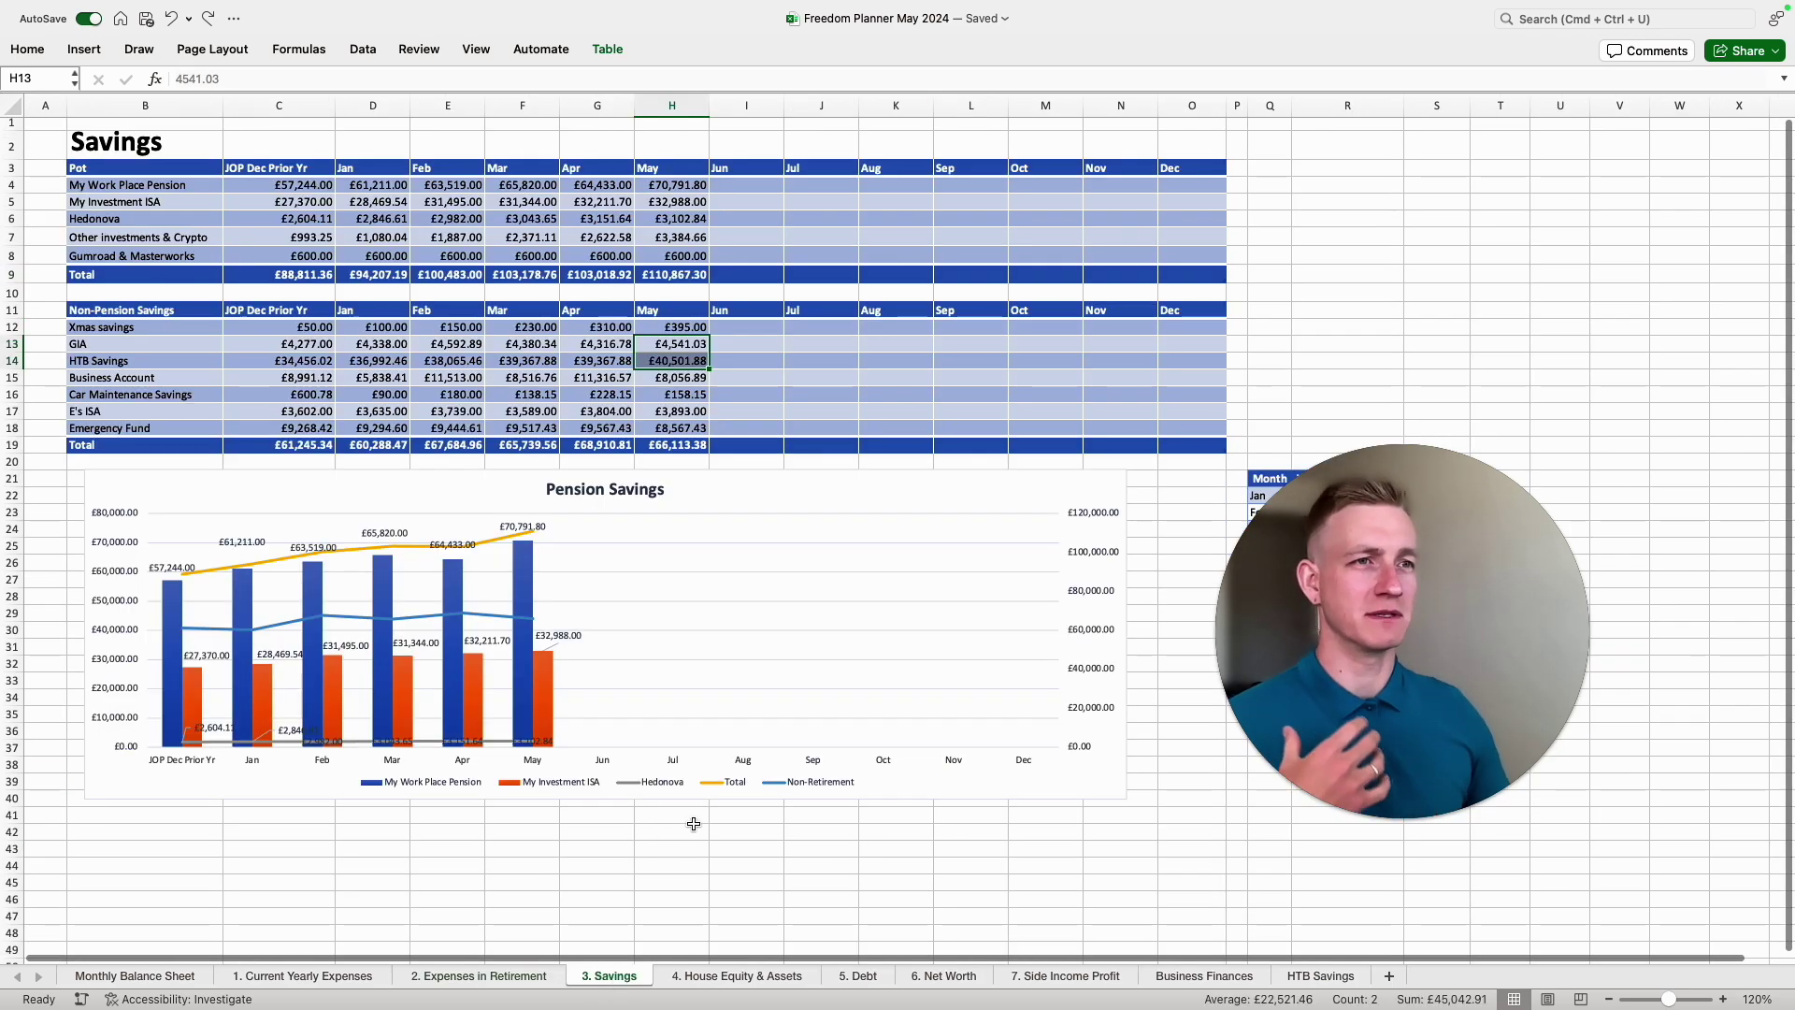
# Step: On the 3. Savings sheet, inspect the May pension total formula =SUBTOTAL(109,[May]) in H9
pyautogui.click(550, 978)
pyautogui.click(587, 978)
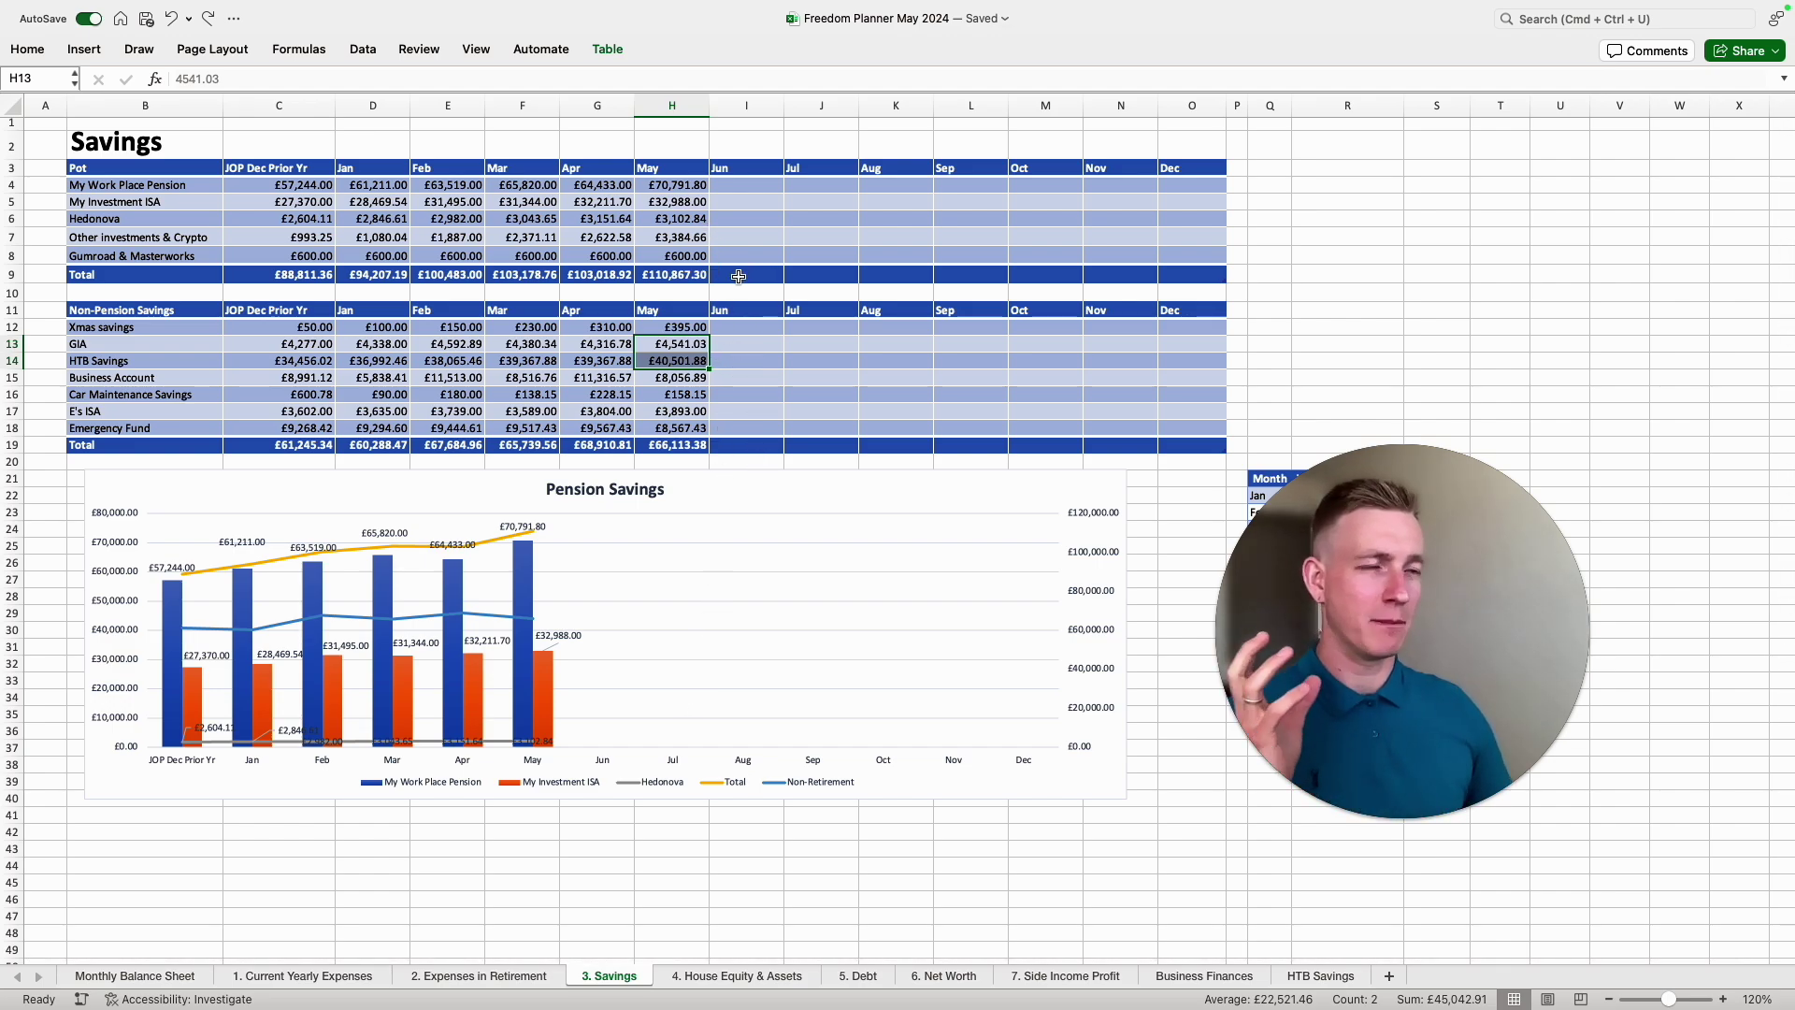
pyautogui.click(691, 275)
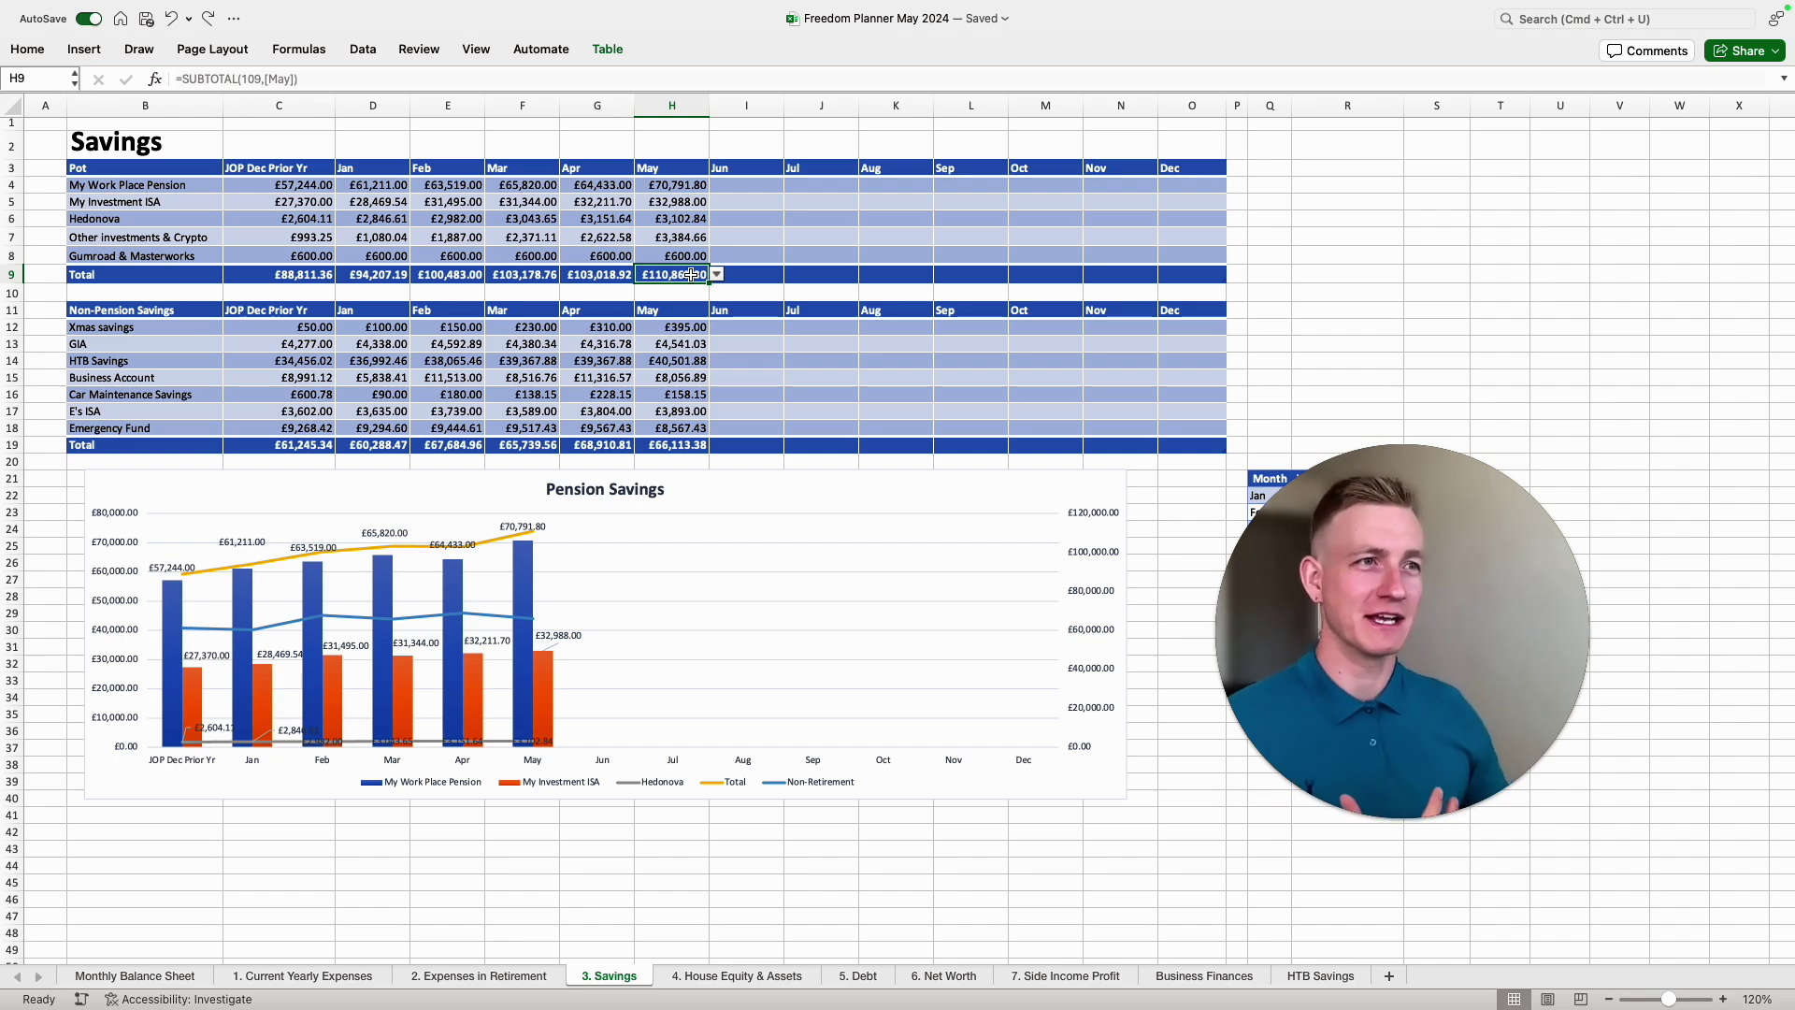
# Step: Step through the 4. House Equity & Assets and 5. Debt sheets to 6. Net Worth
pyautogui.click(744, 978)
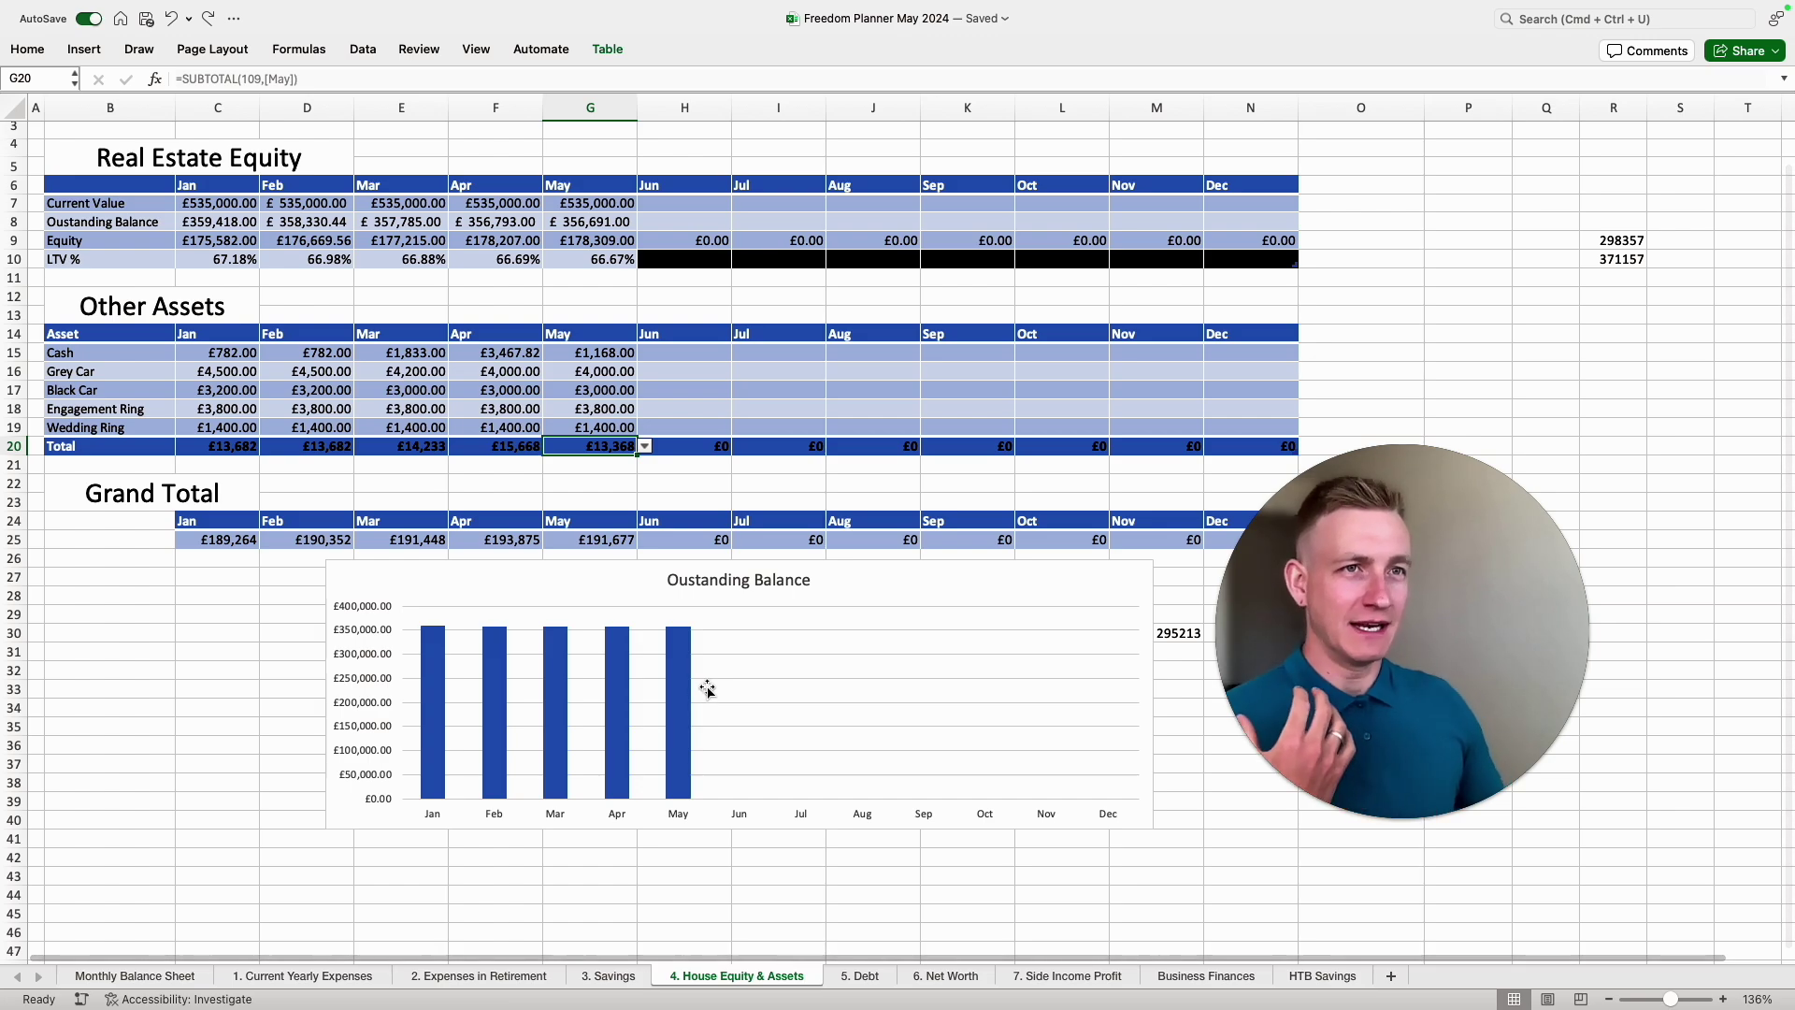
pyautogui.click(862, 977)
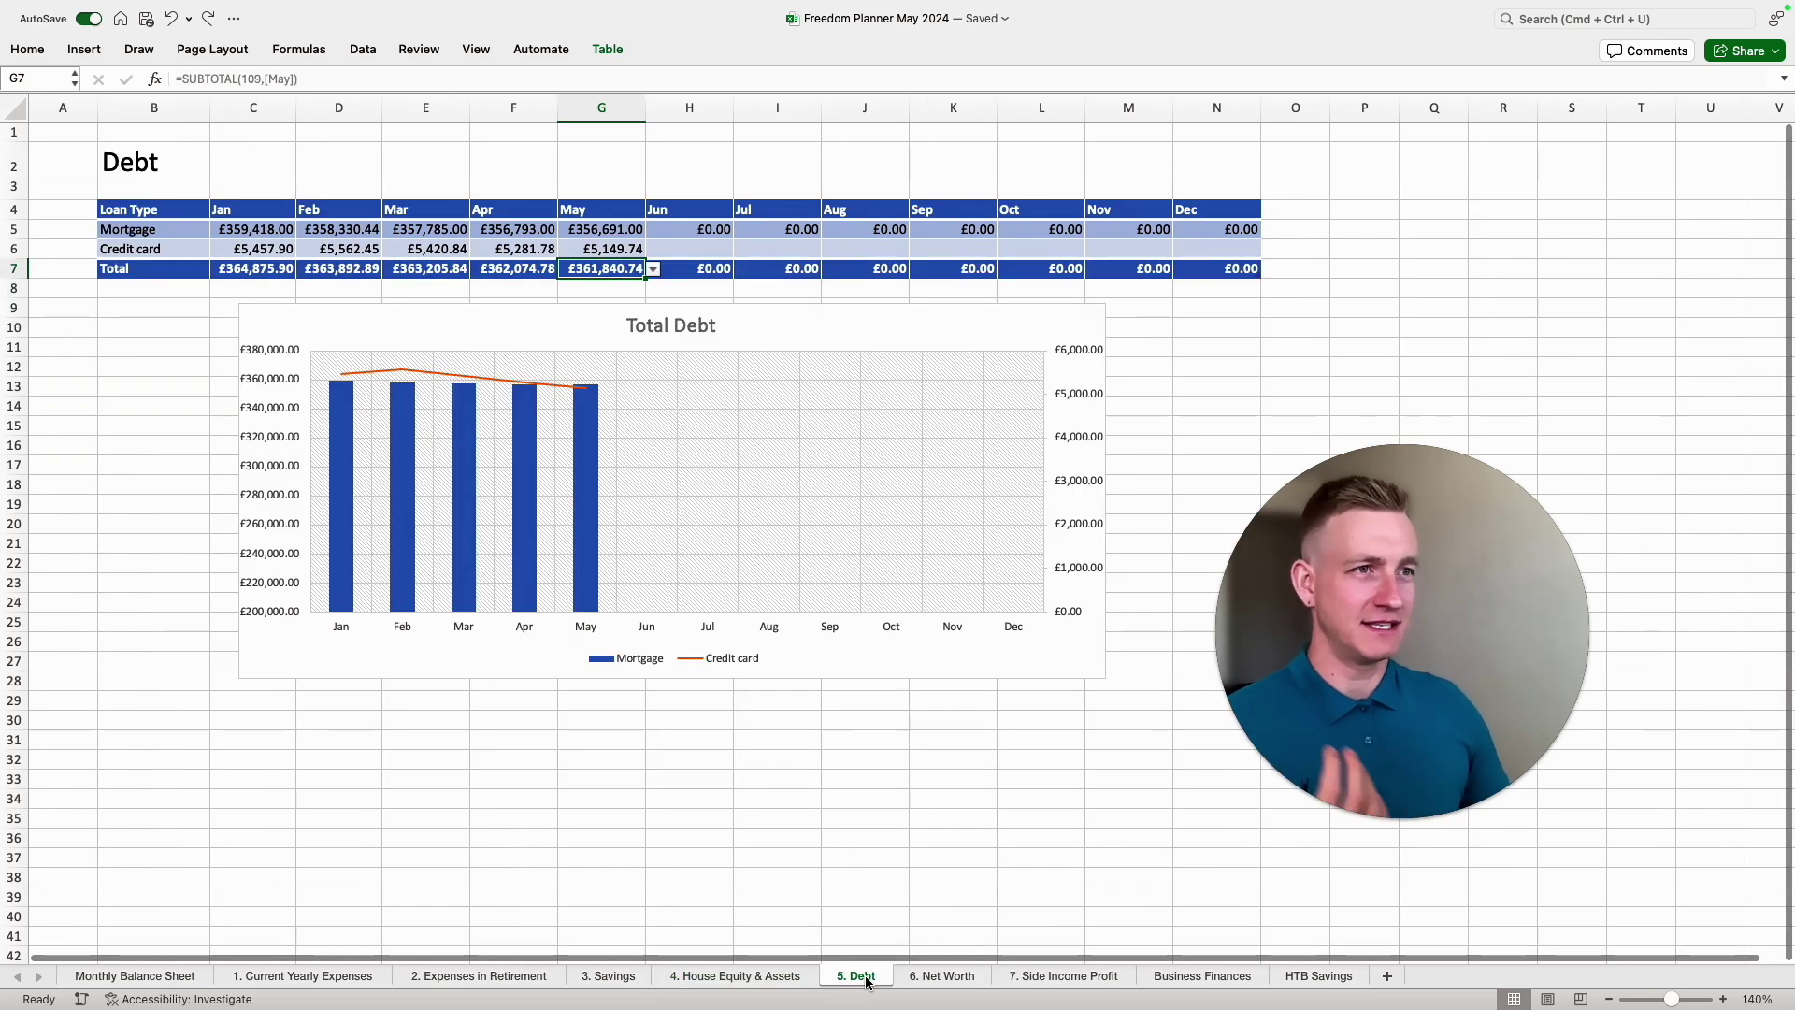
pyautogui.click(942, 977)
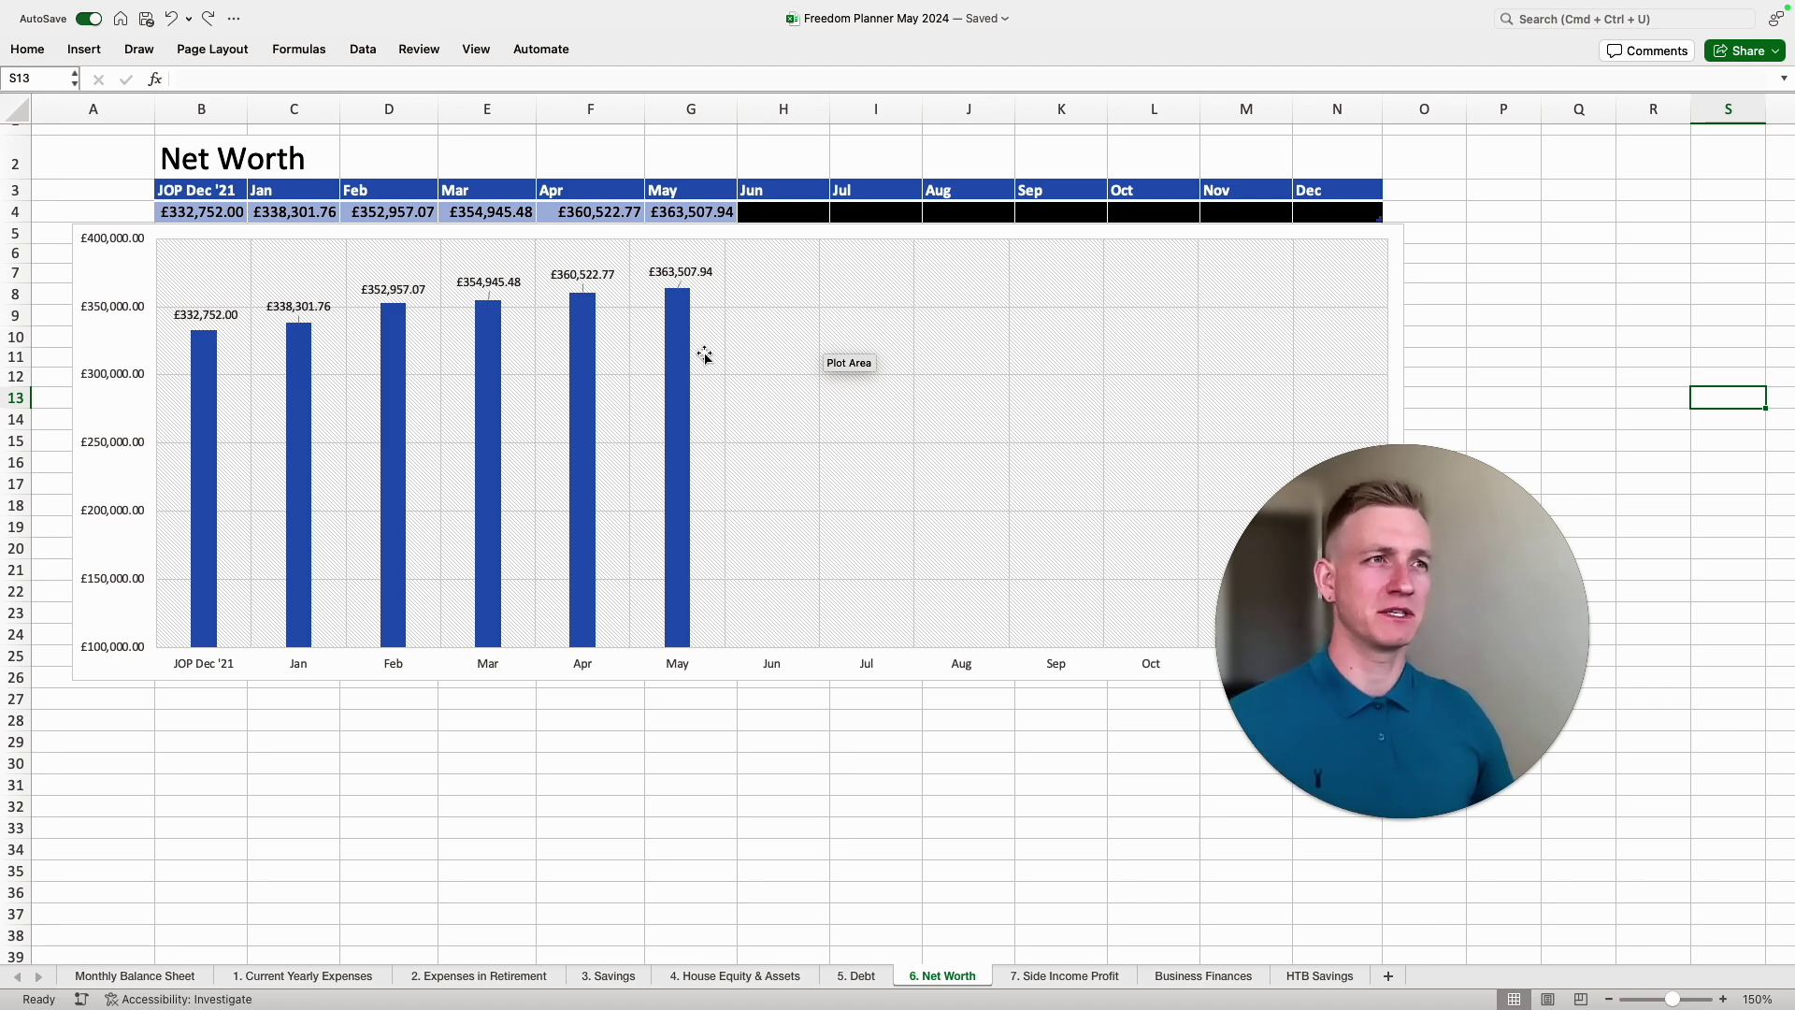
# Step: View the Net Worth bar chart rising from Dec '21 through May
pyautogui.moveTo(401, 472)
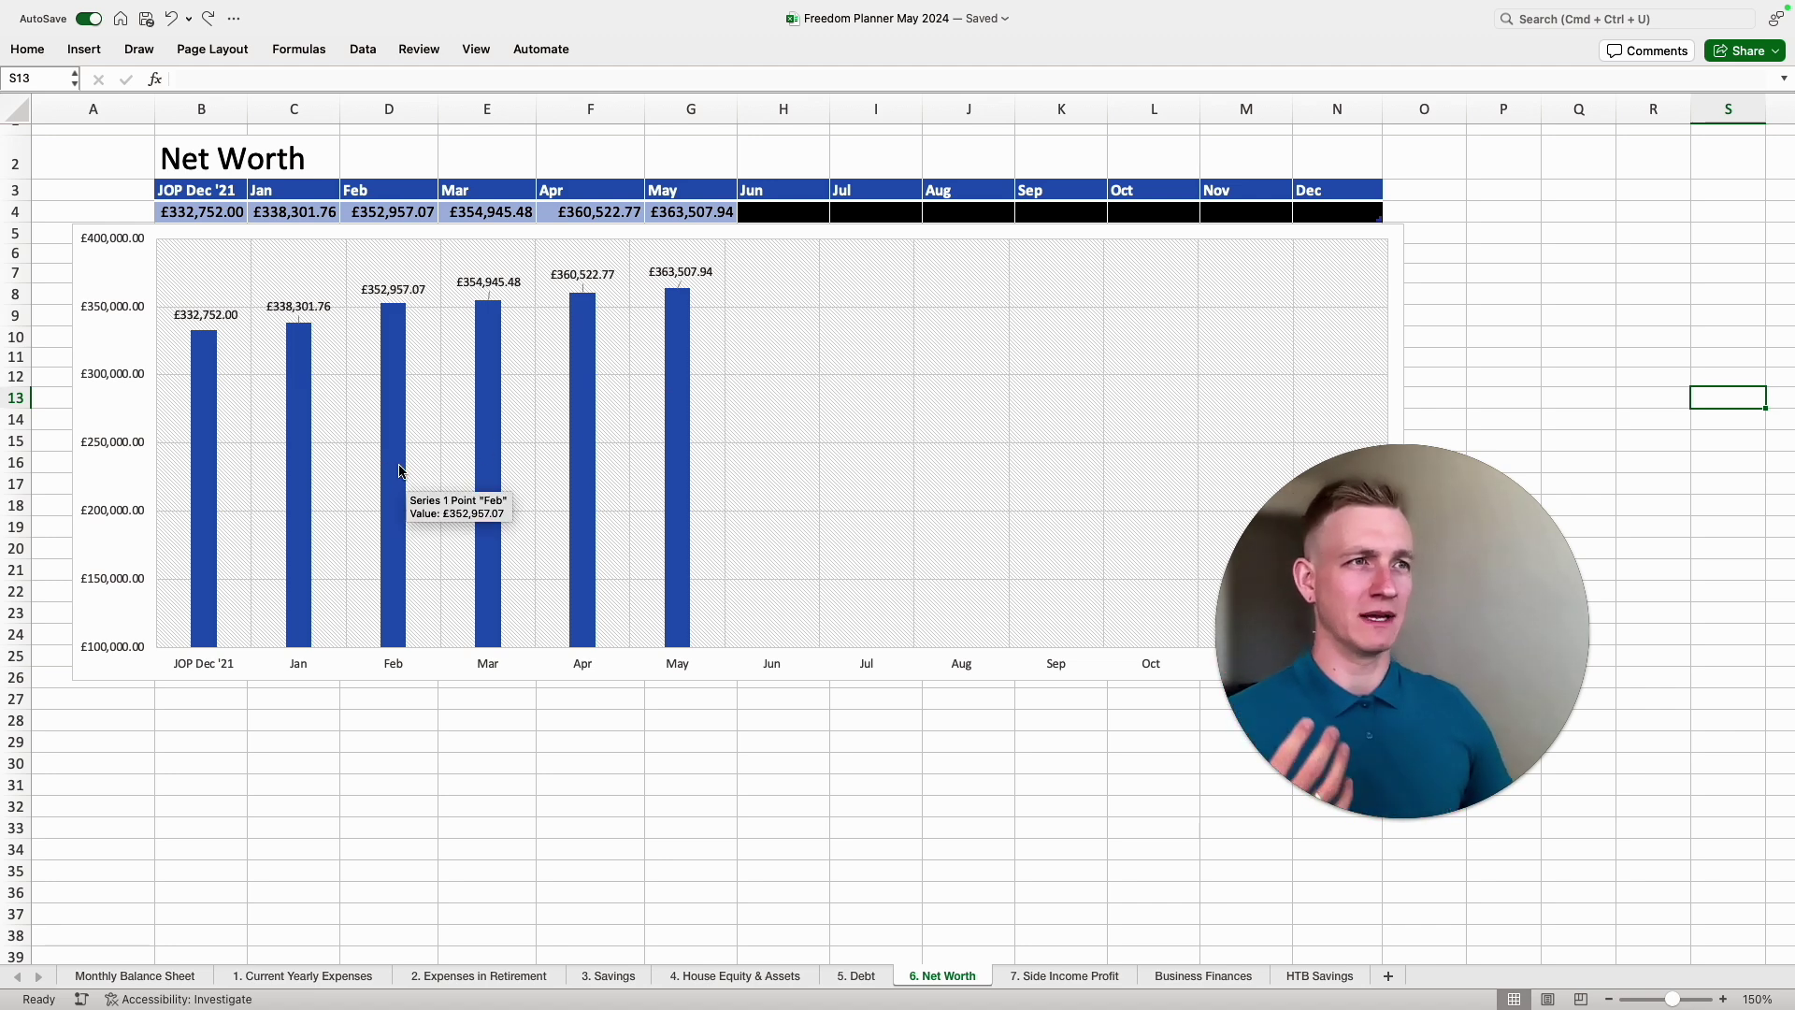